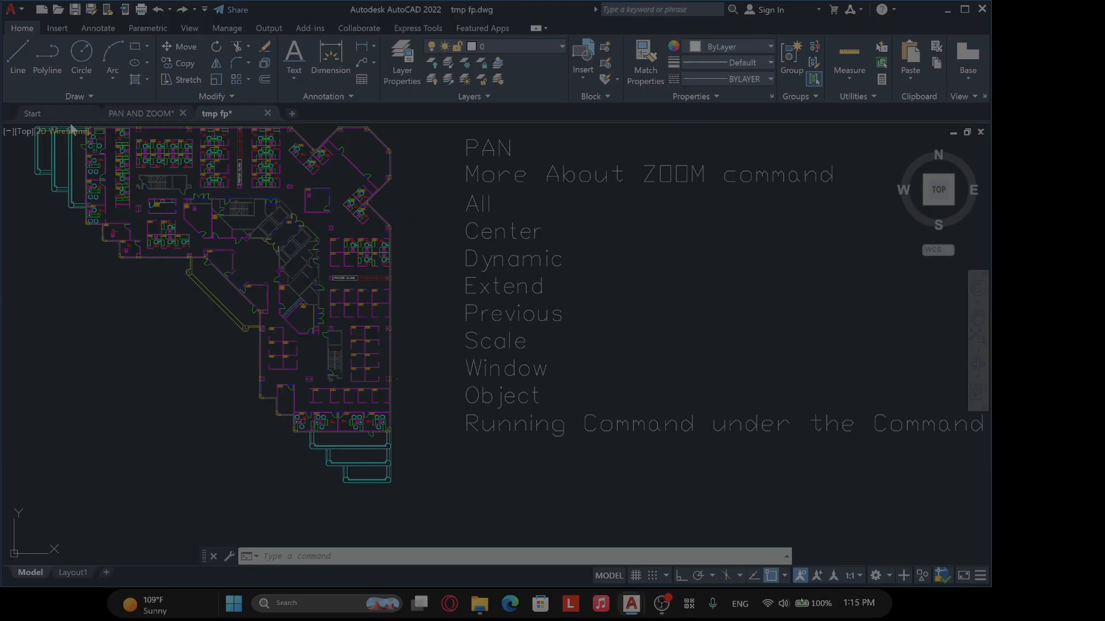
pyautogui.click(39, 115)
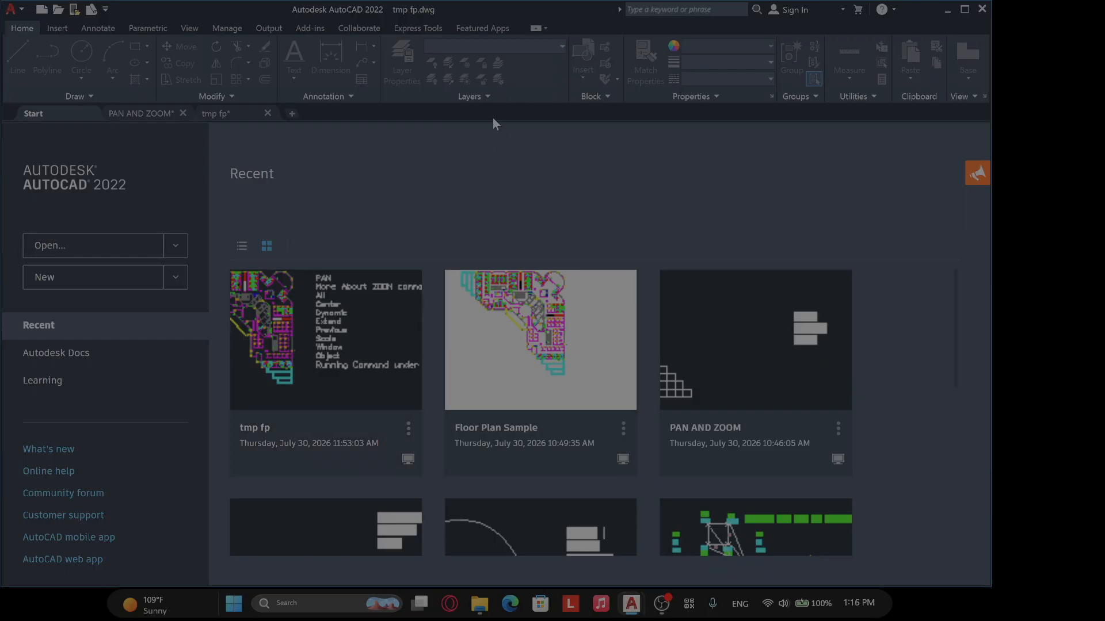
pyautogui.click(226, 114)
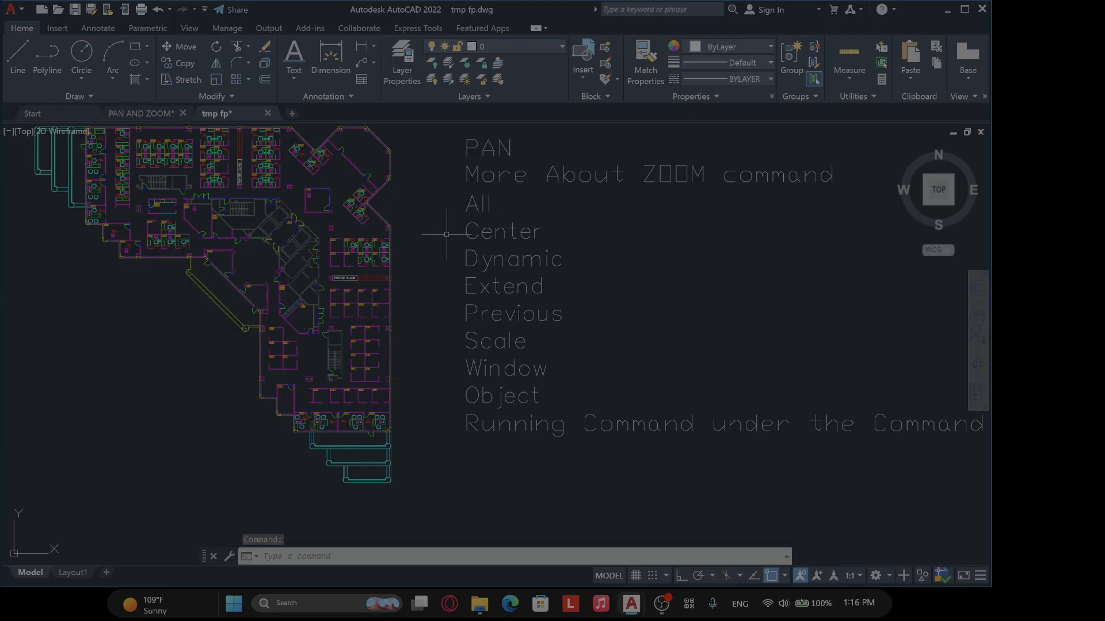
# Pan the floor plan and text list toward the east with the PAN command, and undo the pan.
pyautogui.write('p')
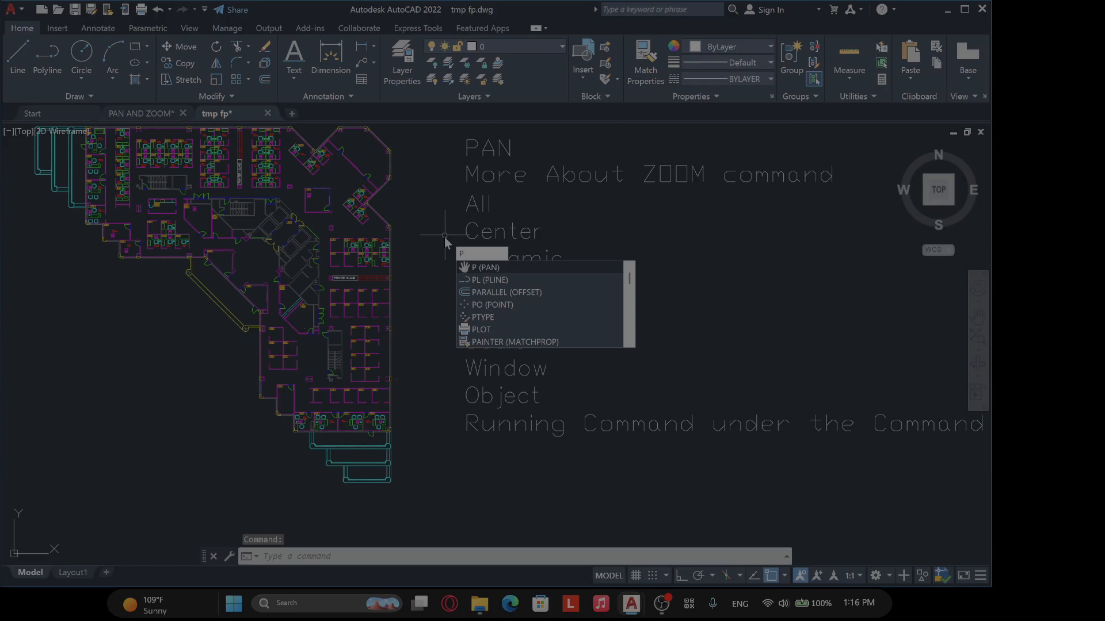
pyautogui.press('Return')
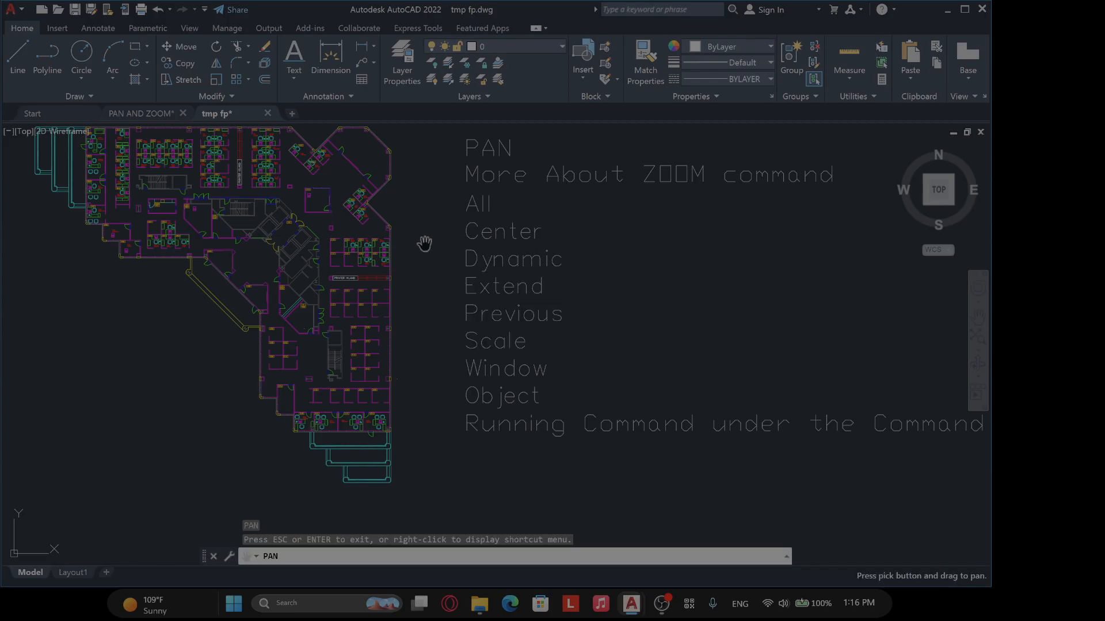
pyautogui.moveTo(429, 247)
pyautogui.mouseDown()
pyautogui.moveTo(601, 320)
pyautogui.moveTo(447, 336)
pyautogui.moveTo(424, 397)
pyautogui.moveTo(552, 367)
pyautogui.moveTo(518, 330)
pyautogui.moveTo(493, 349)
pyautogui.moveTo(531, 325)
pyautogui.moveTo(503, 271)
pyautogui.moveTo(722, 269)
pyautogui.mouseUp()
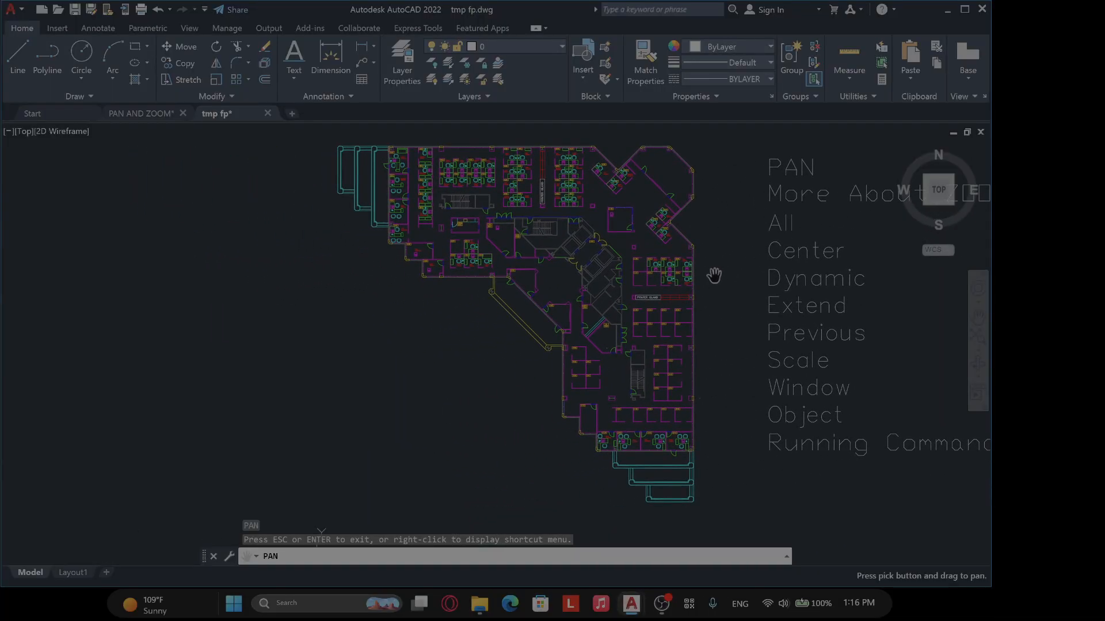
pyautogui.press('Escape')
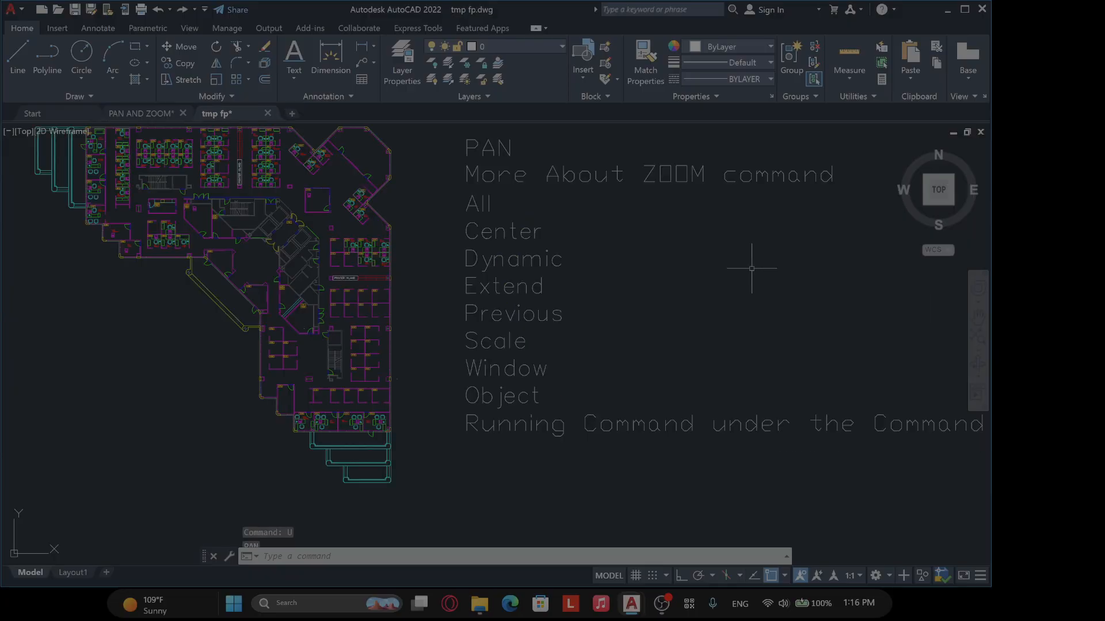
pyautogui.write('u')
pyautogui.press('Return')
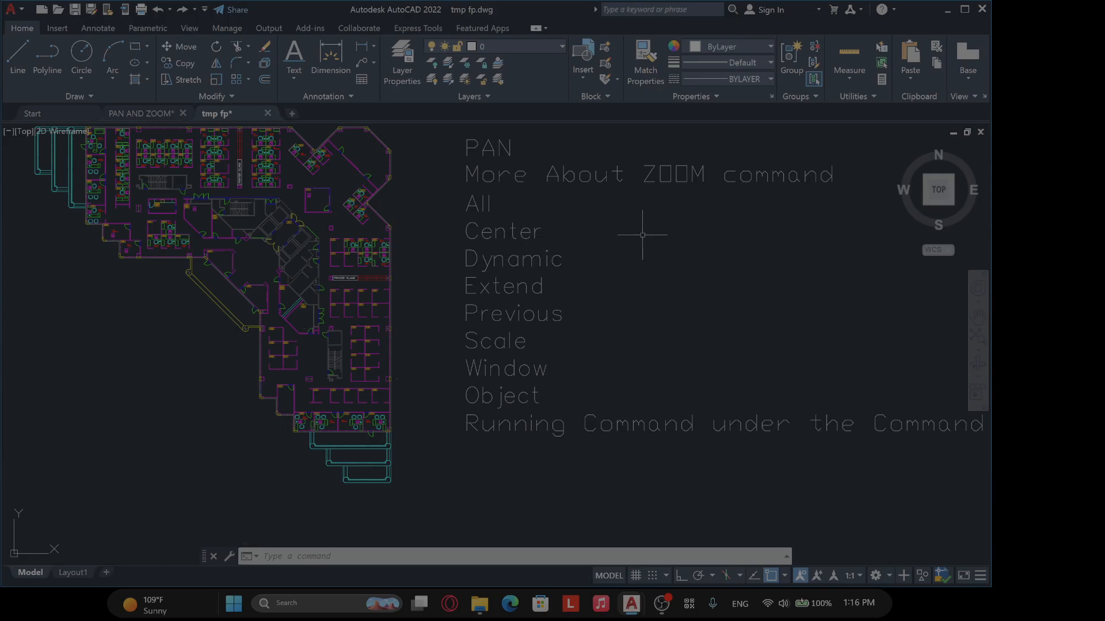
# Zoom into a rectangular window around cubicles 6126 and 6124 on the floor plan's east side using the ZOOM command.
pyautogui.write('Z')
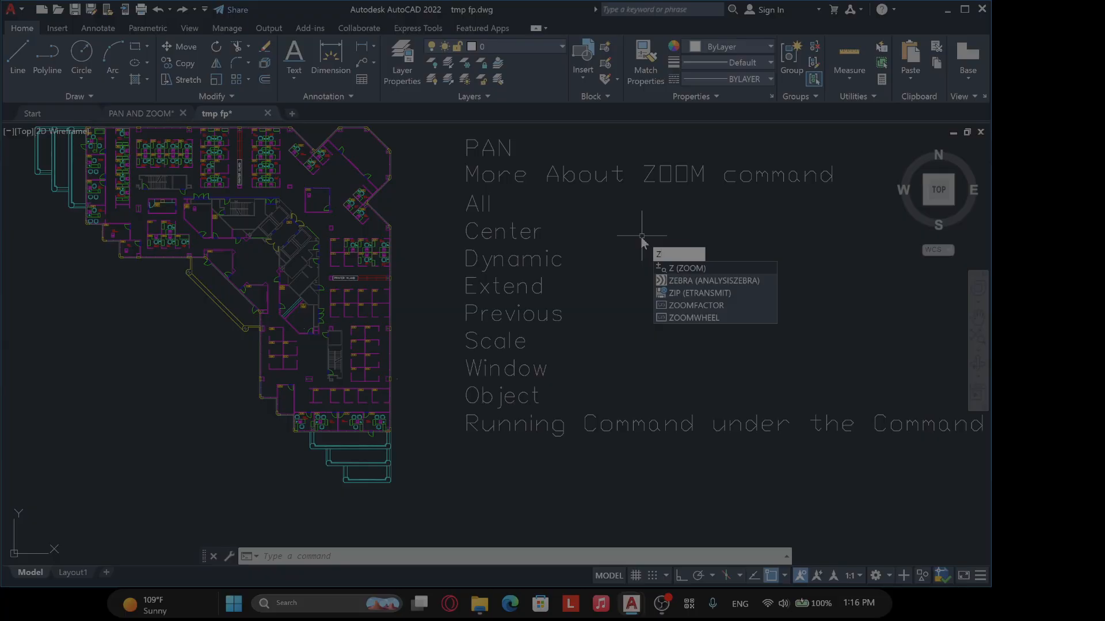
pyautogui.press('Return')
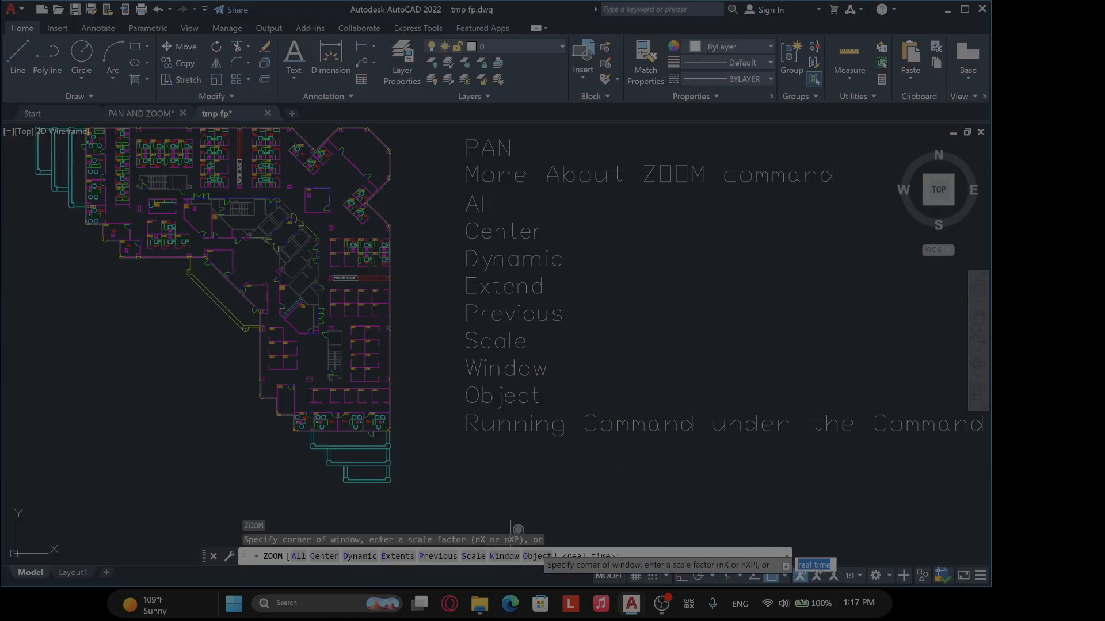
pyautogui.click(322, 233)
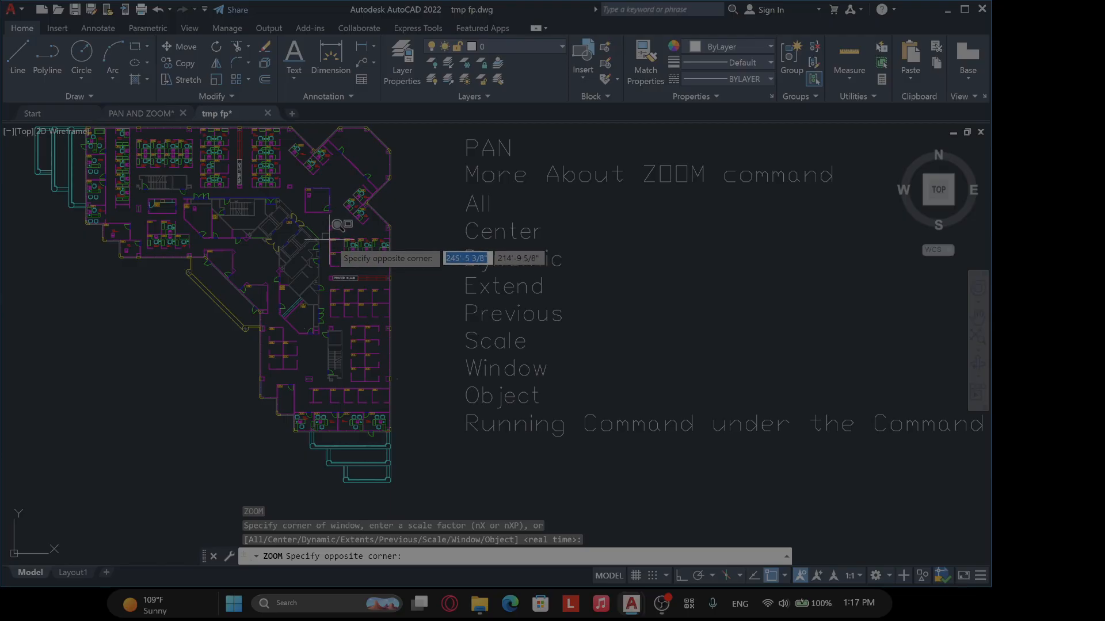
pyautogui.click(364, 242)
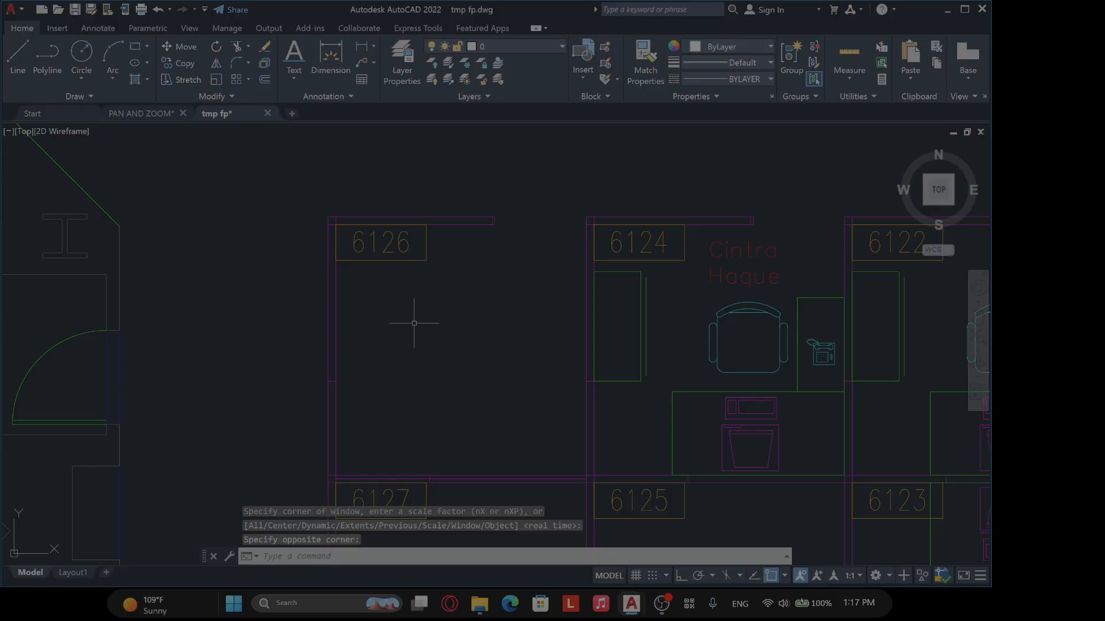
# Restore the view from before the window zoom with the Previous option of ZOOM.
pyautogui.write('Z')
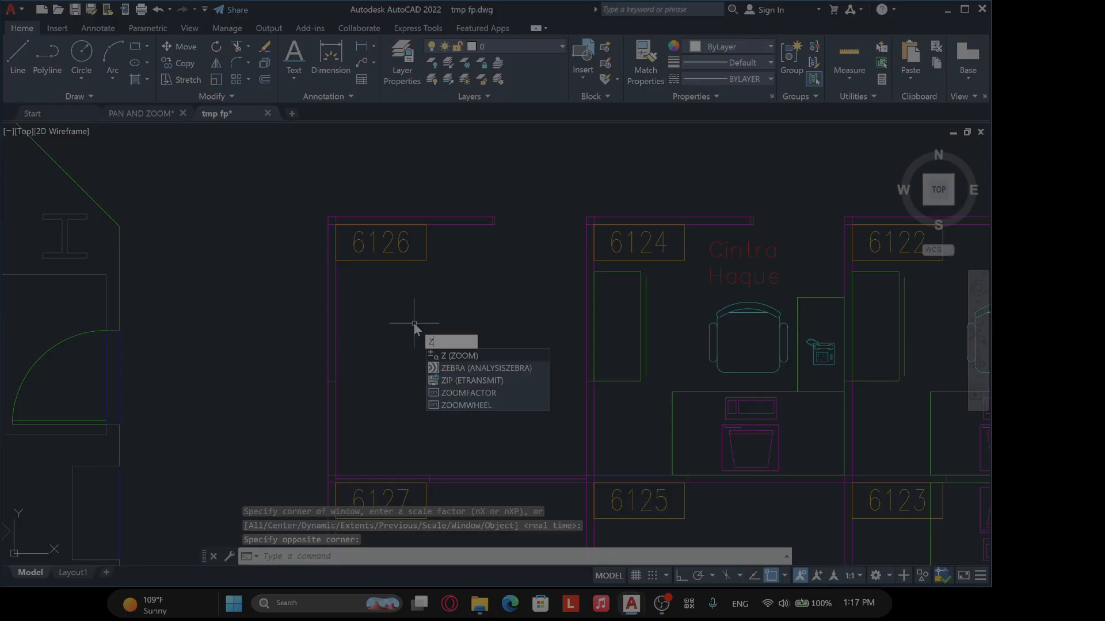
pyautogui.press('Return')
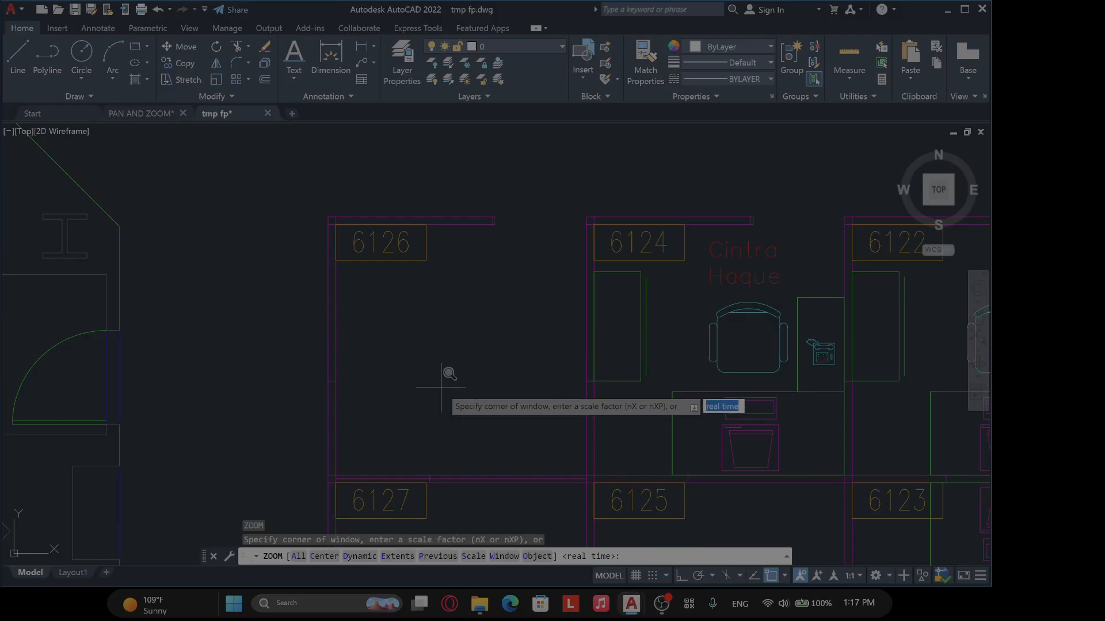
pyautogui.write('p')
pyautogui.press('Return')
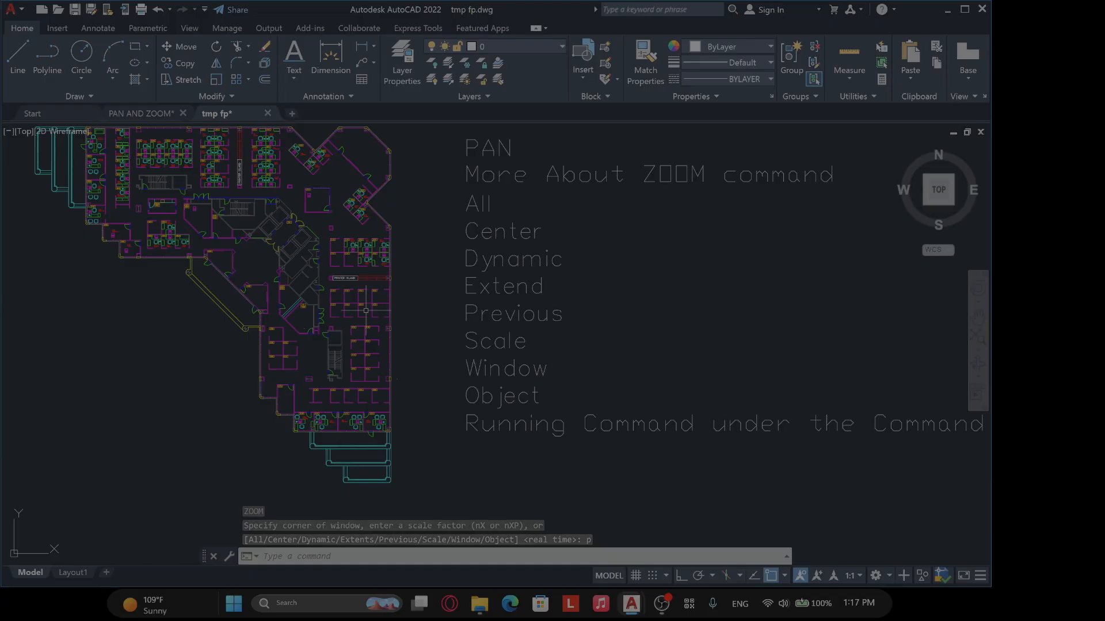
# Centre the view on the open area in the middle of the floor plan with Zoom Center, accepting the default height.
pyautogui.write('z')
pyautogui.press('Return')
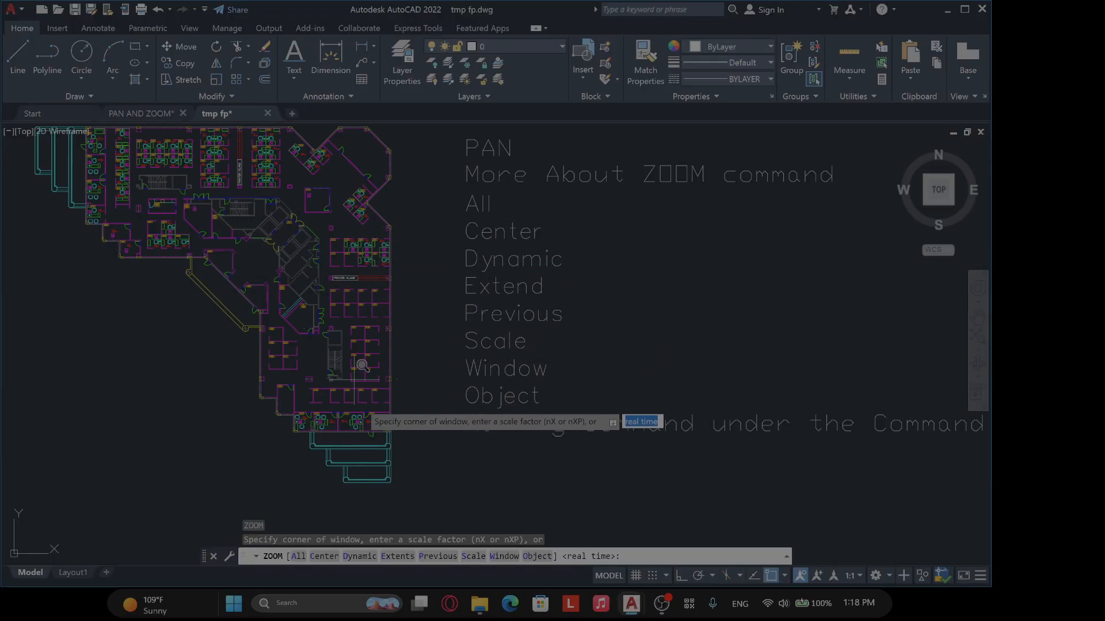
pyautogui.write('c')
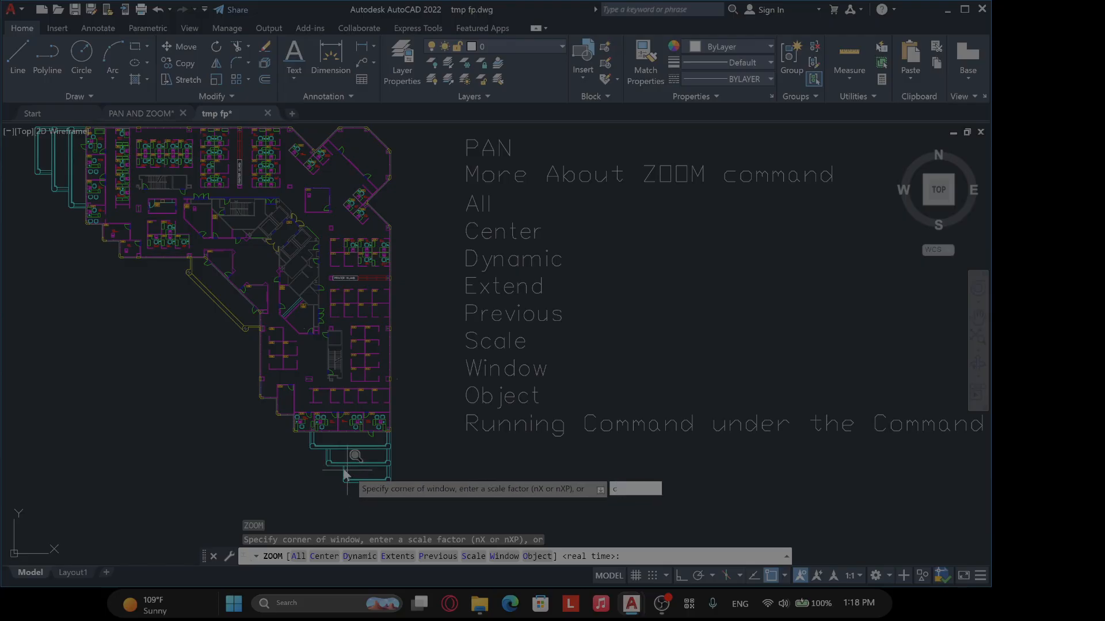
pyautogui.press('Return')
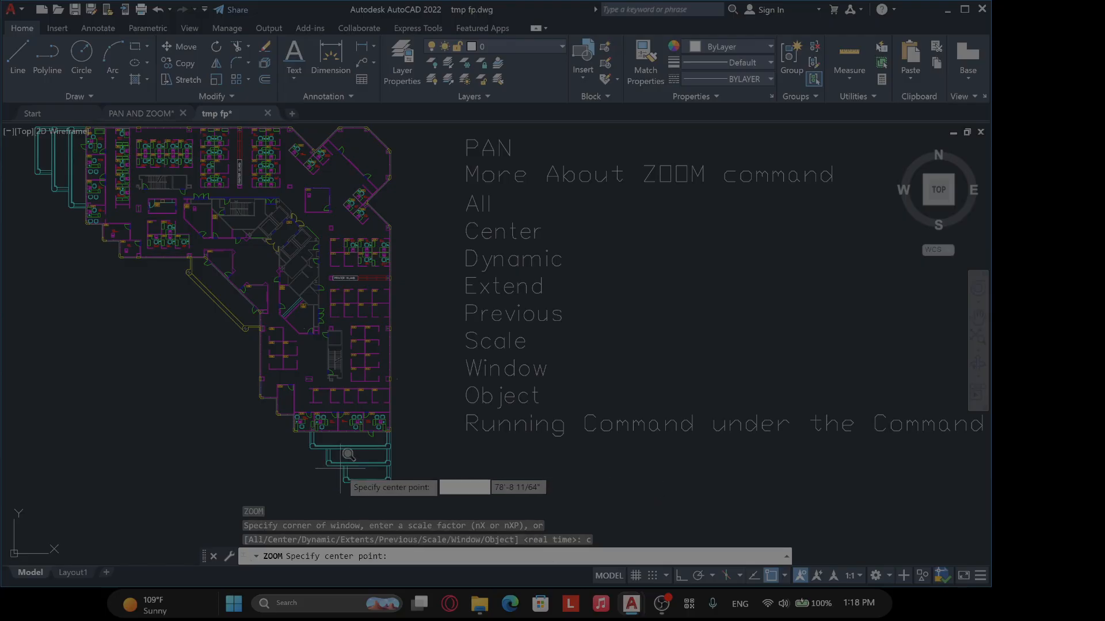
pyautogui.click(255, 259)
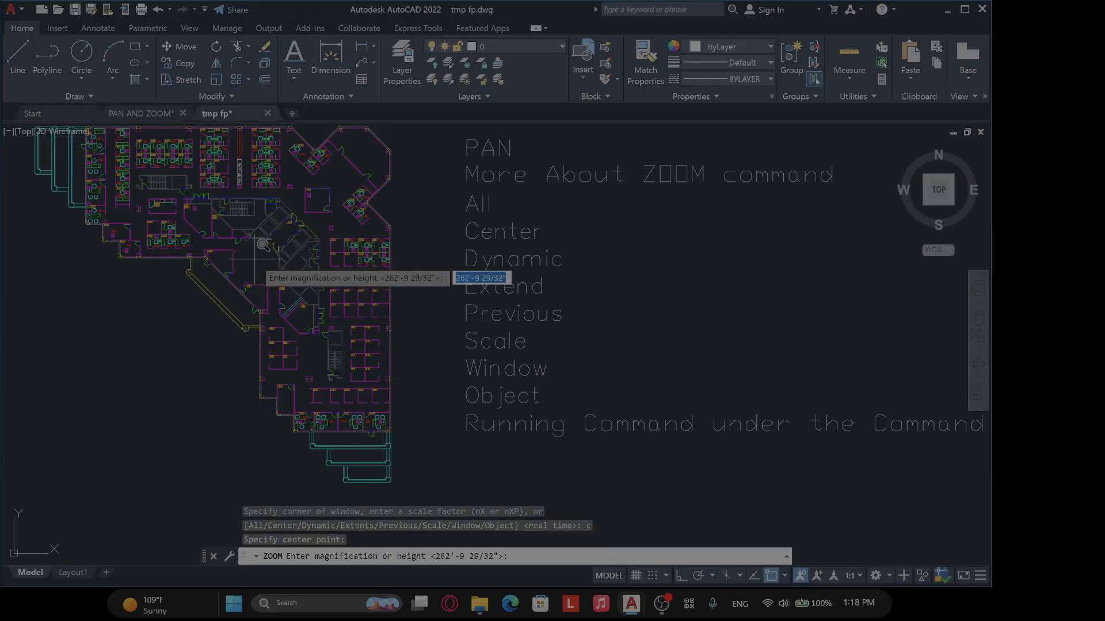
pyautogui.press('Return')
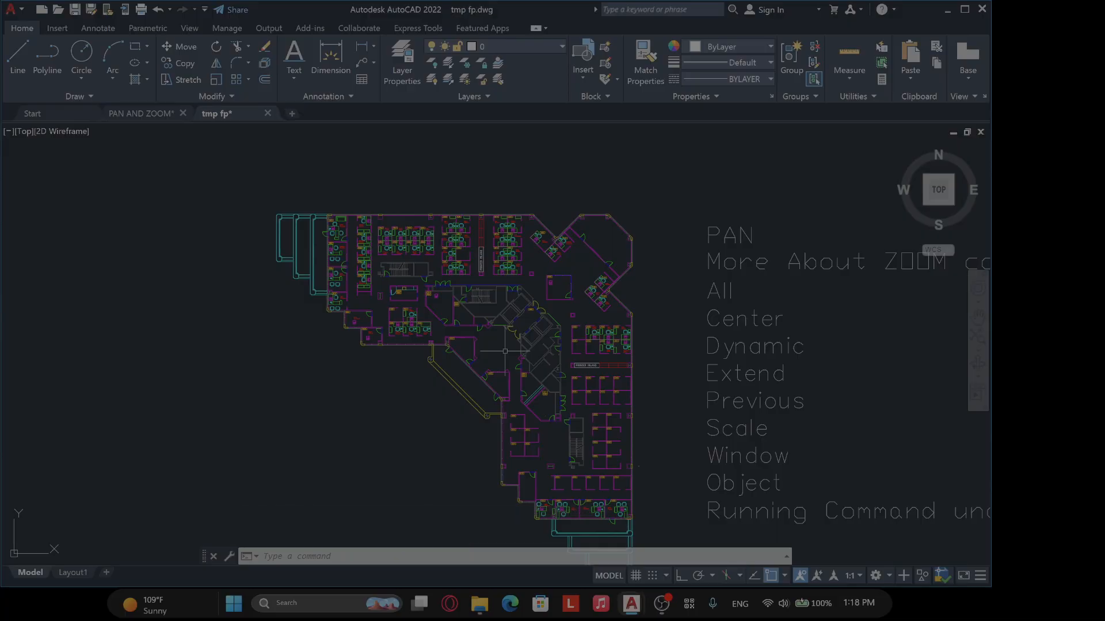
# Centre the view on the cyan stepped outline at the plan's northwest corner with Zoom Center, accepting the default height.
pyautogui.write('z')
pyautogui.press('Return')
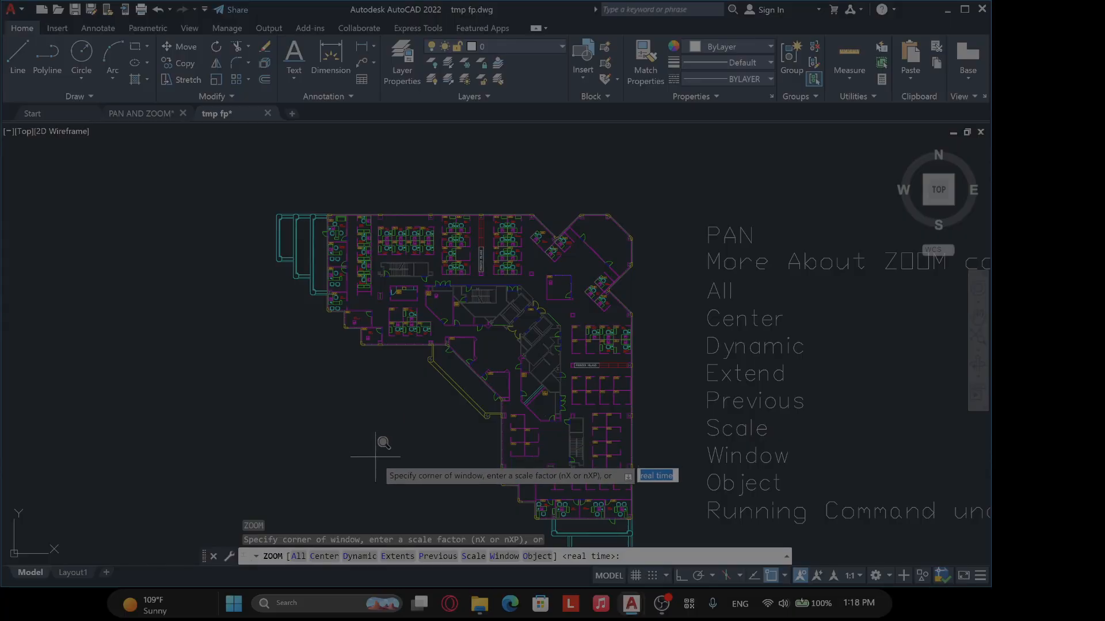
pyautogui.write('c')
pyautogui.press('Return')
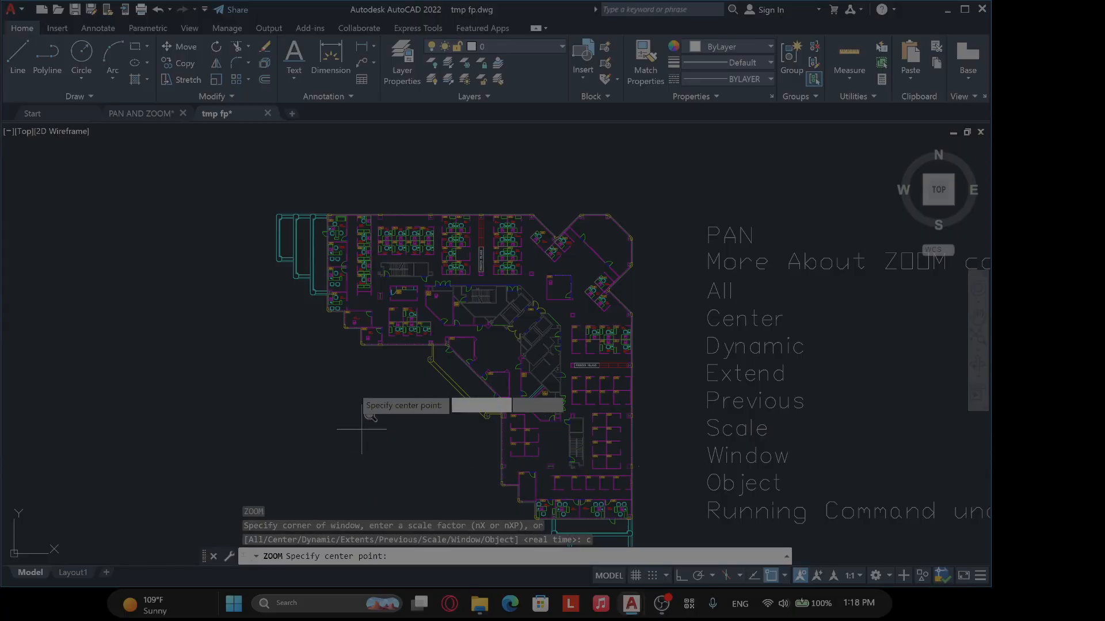
pyautogui.click(290, 236)
pyautogui.press('Return')
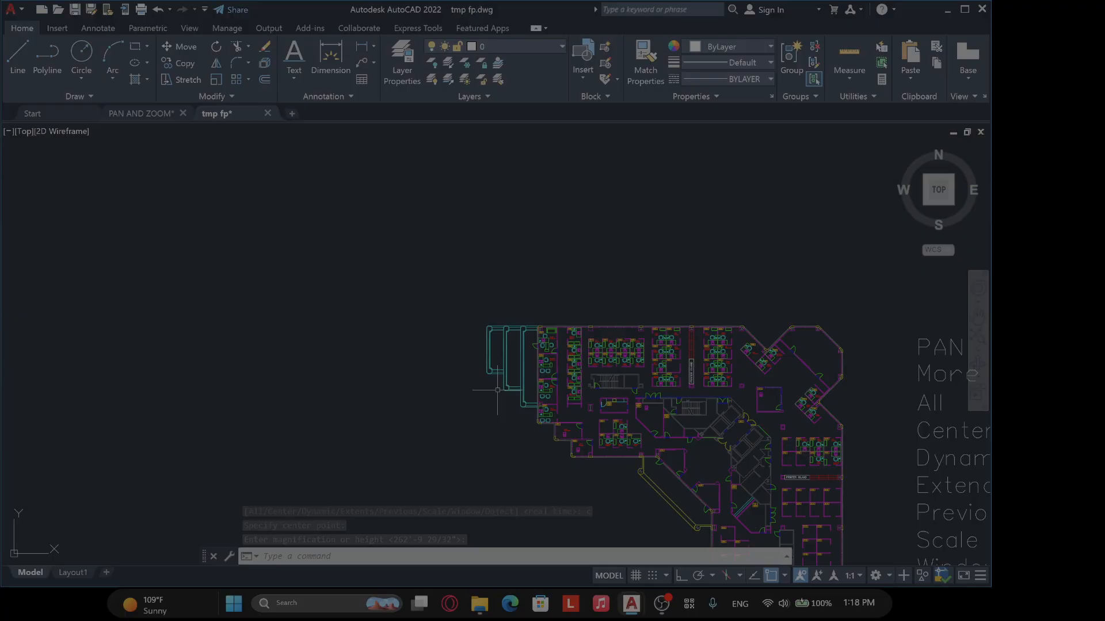
# Fit the whole floor plan and text list in the view with the Extents option of ZOOM.
pyautogui.write('z')
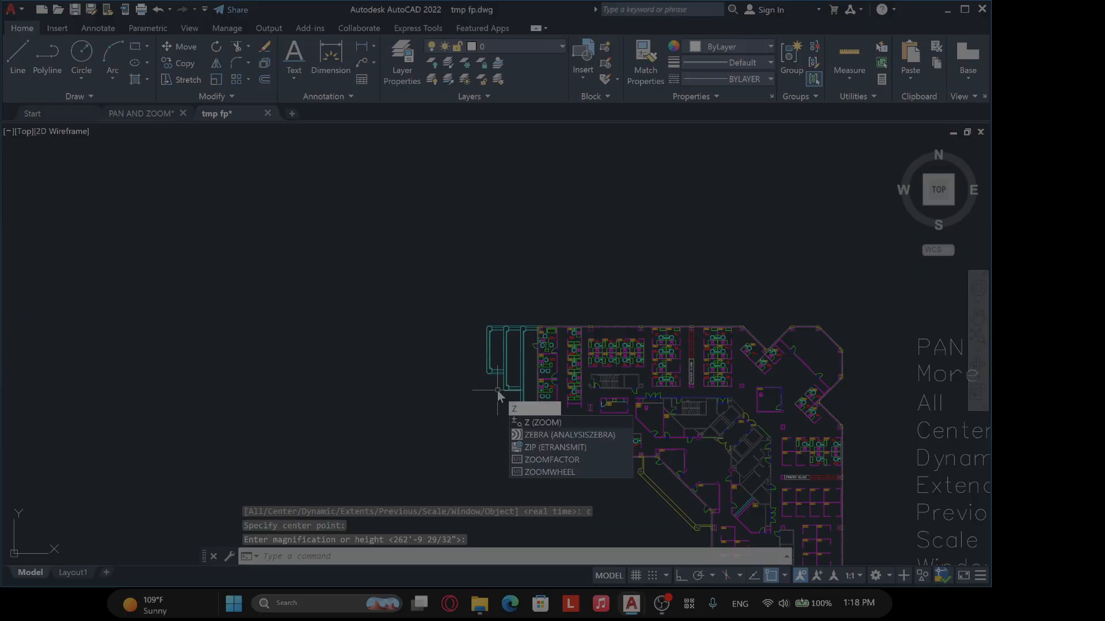
pyautogui.press('Return')
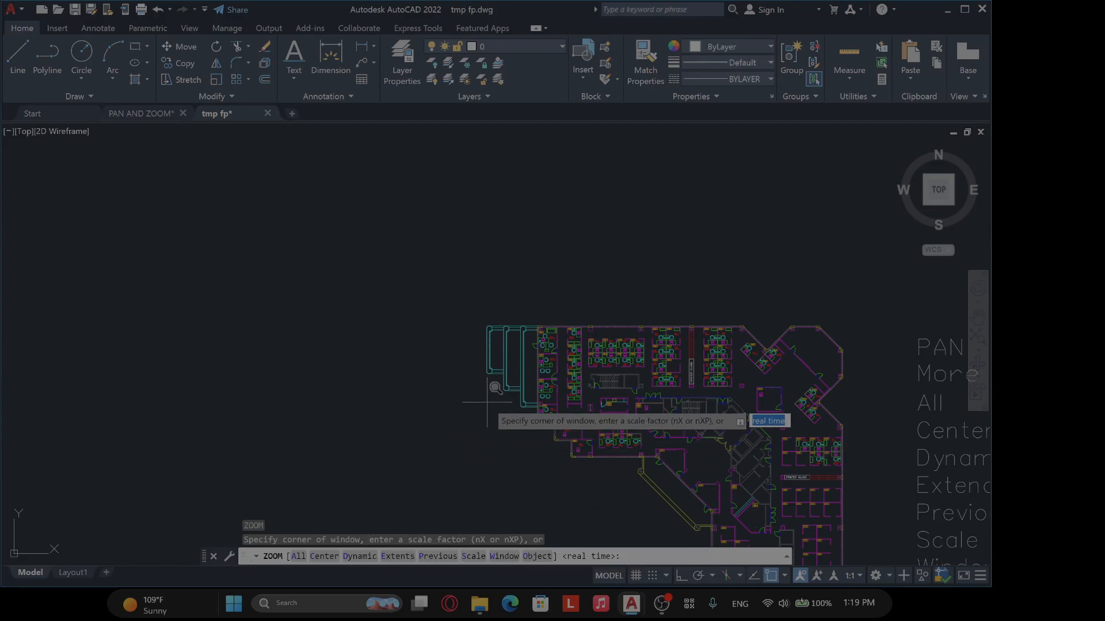
pyautogui.write('e')
pyautogui.press('Return')
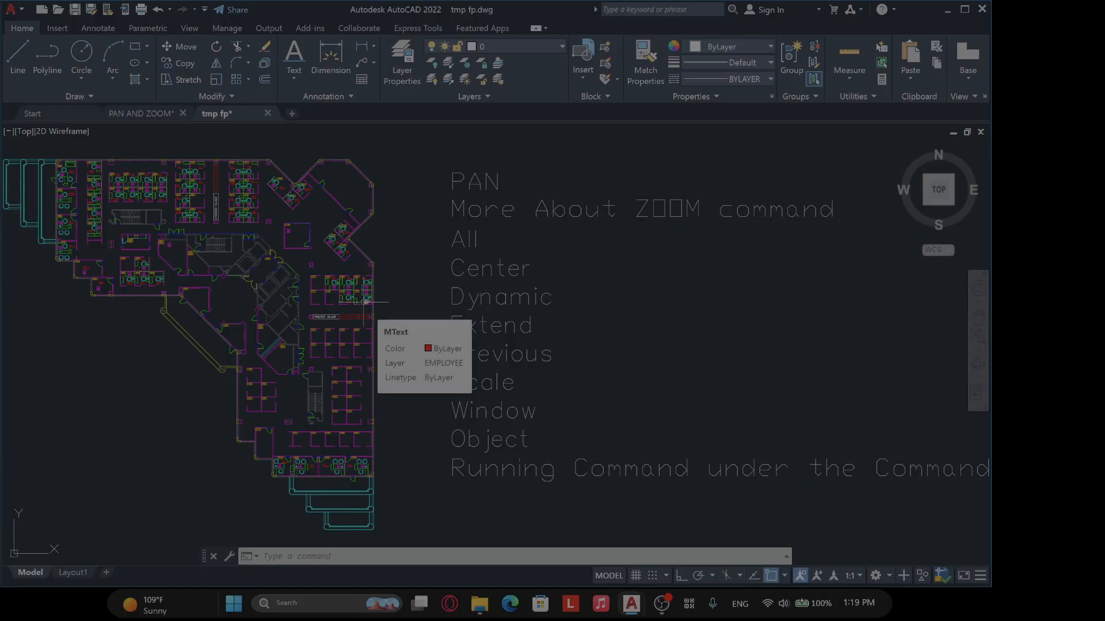
# Use Zoom Dynamic to shrink the view box and magnify the area around cubicle 6105 in the northeast wing.
pyautogui.write('z')
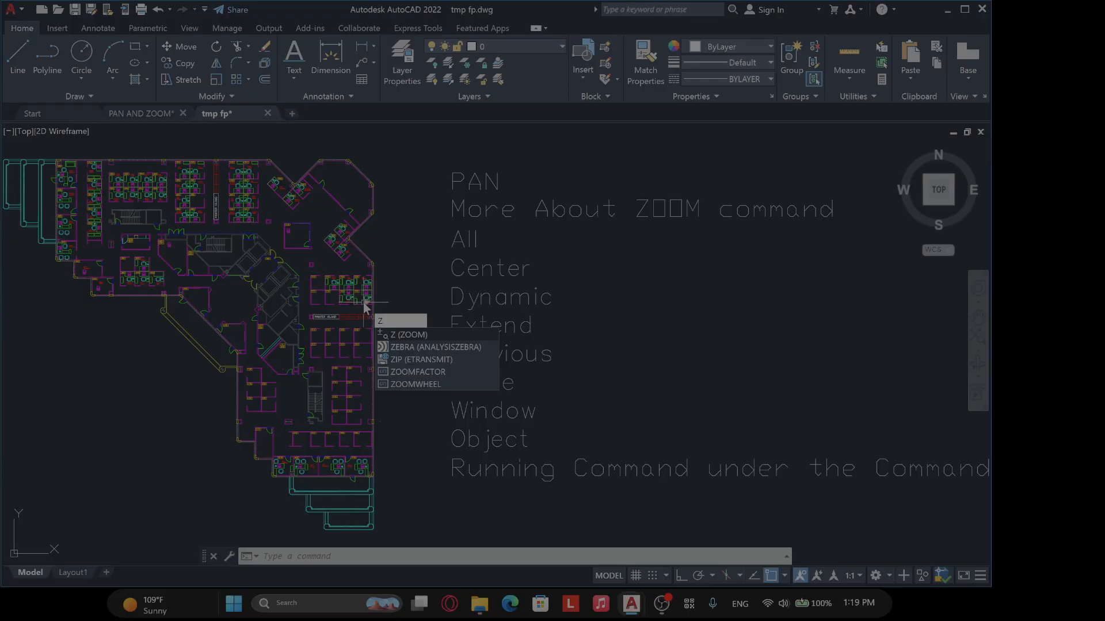
pyautogui.press('Return')
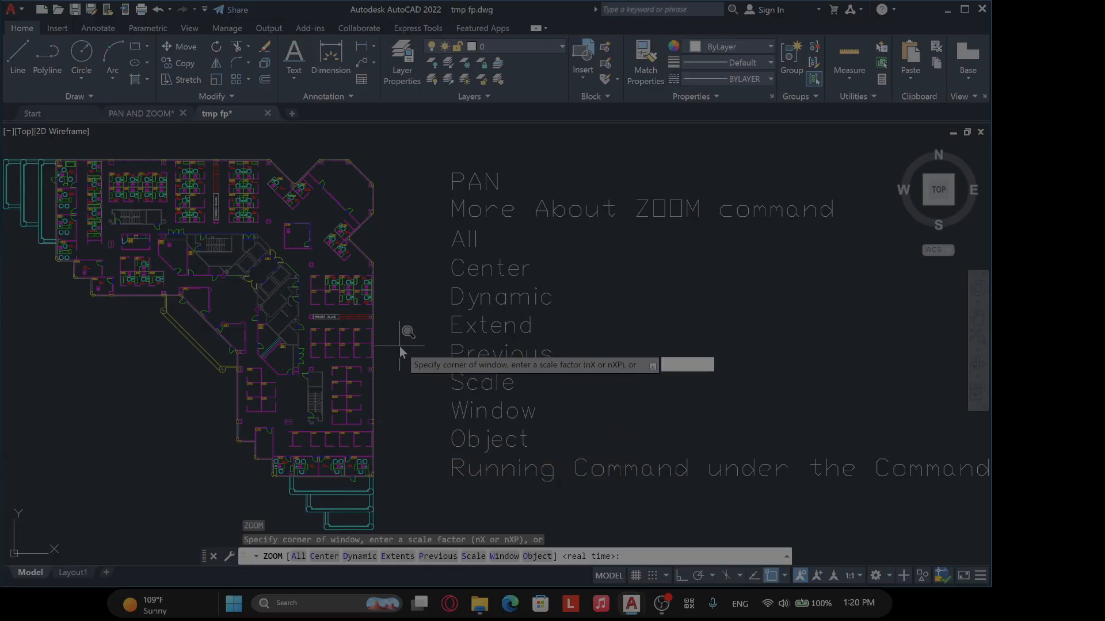
pyautogui.write('d')
pyautogui.press('Return')
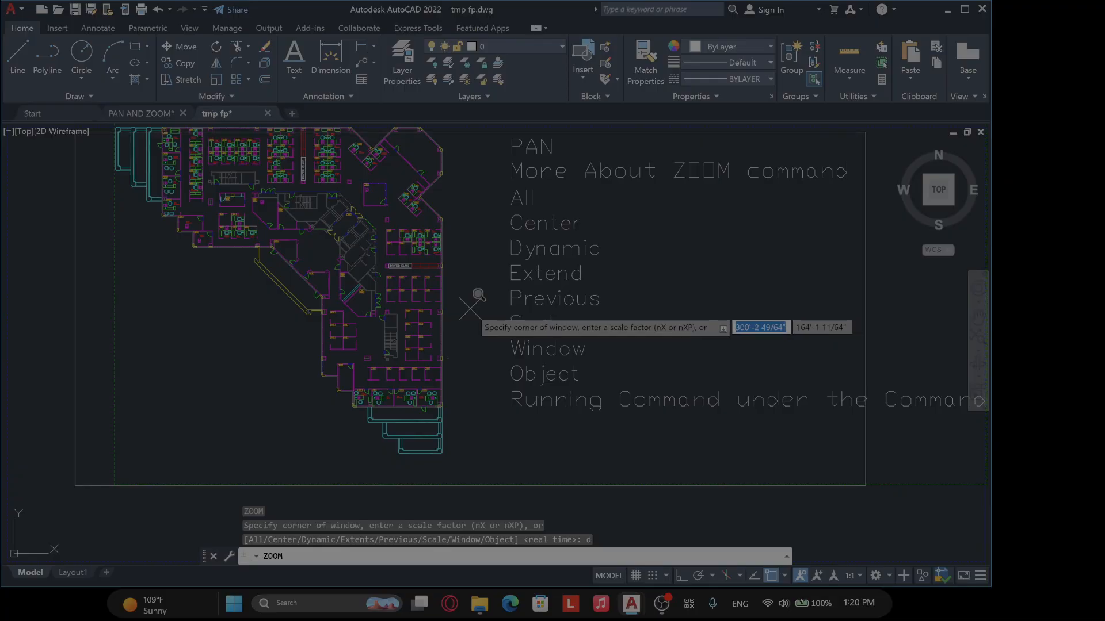
pyautogui.click(470, 309)
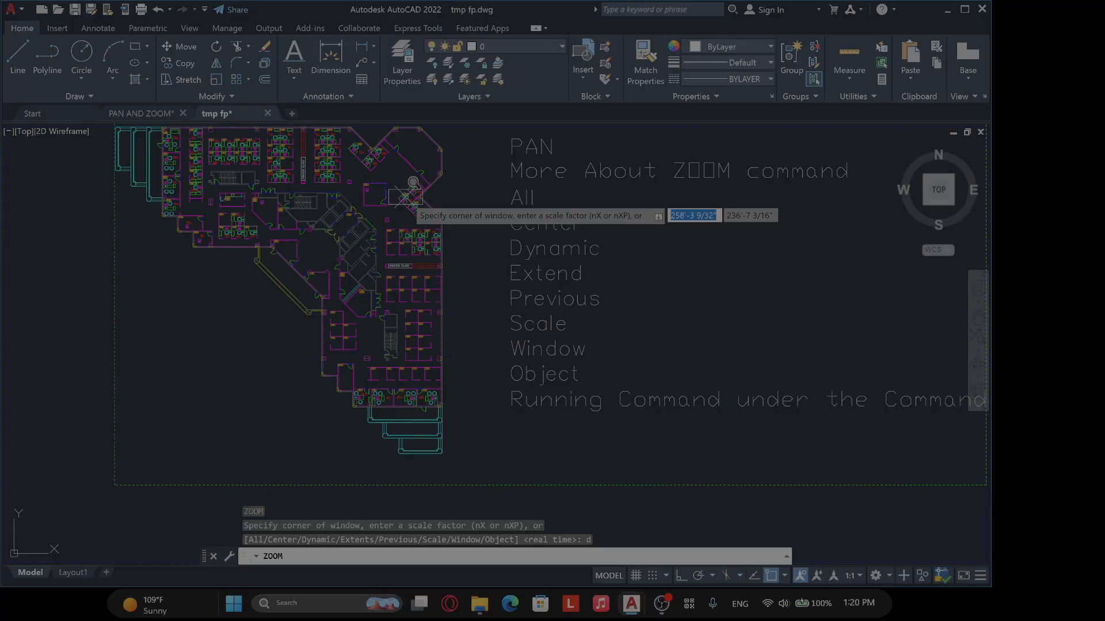
pyautogui.click(405, 197)
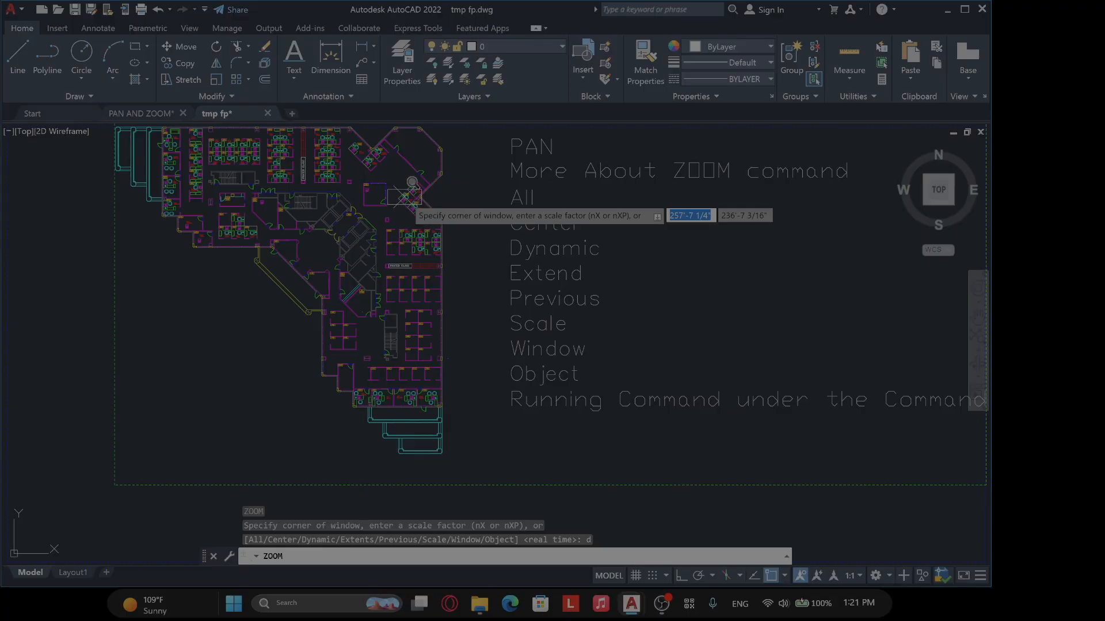
pyautogui.press('Return')
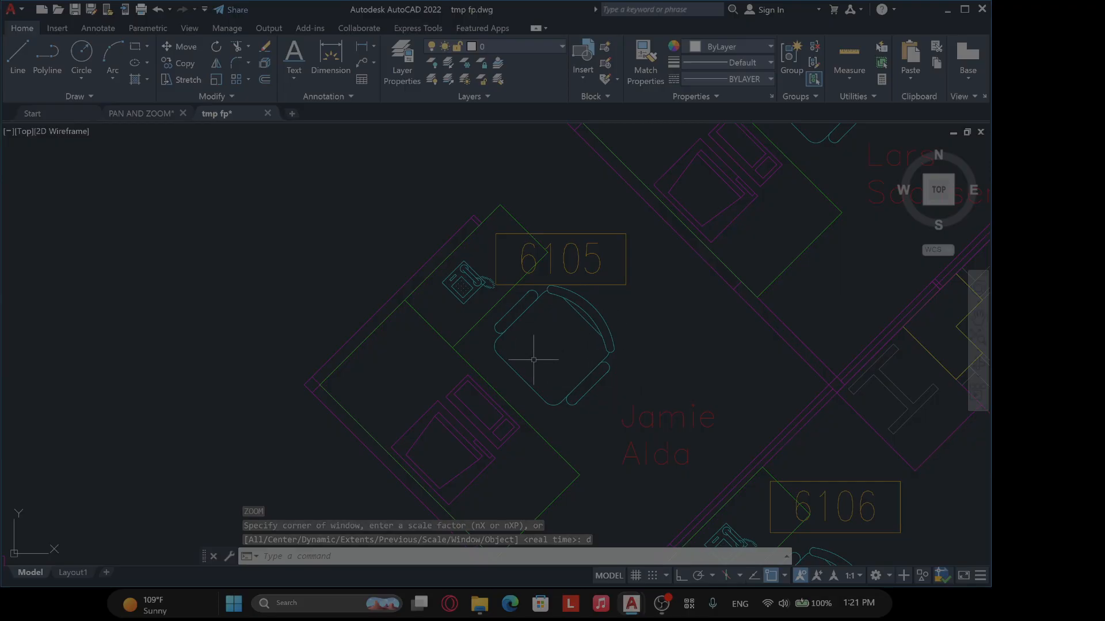
# Return from the cubicle 6105 close-up to the full floor plan with Zoom Previous.
pyautogui.write('z')
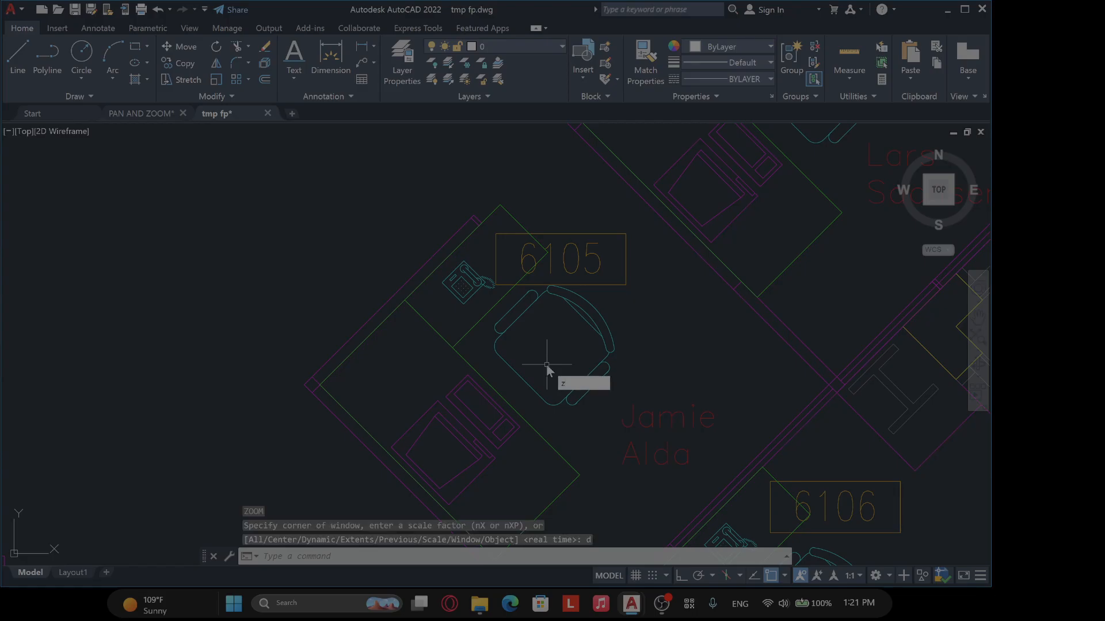
pyautogui.press('Return')
pyautogui.write('p')
pyautogui.press('Return')
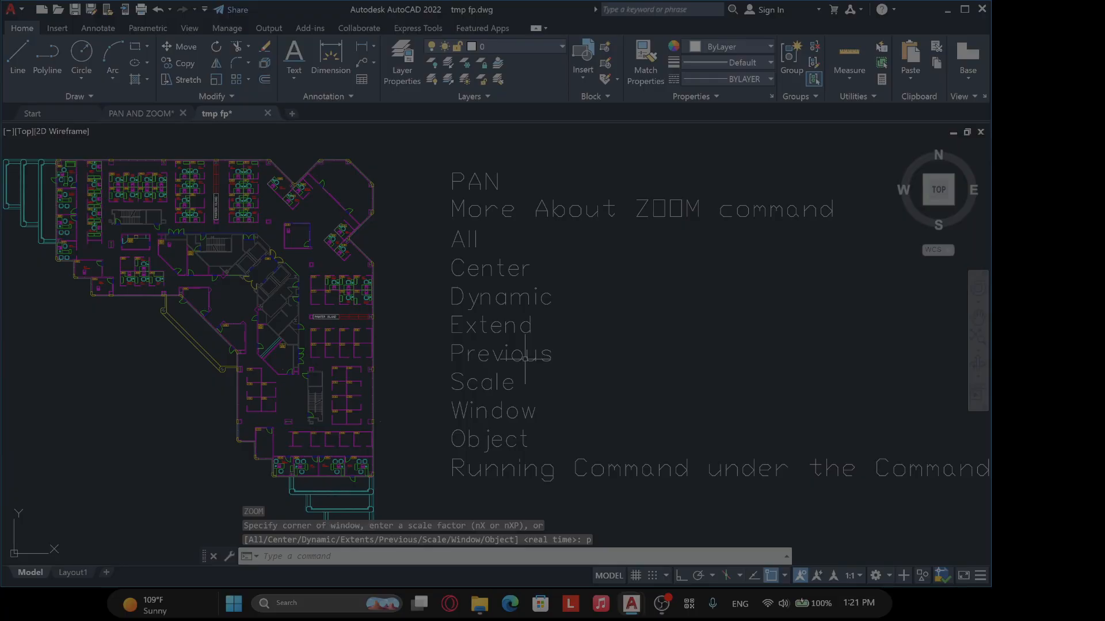
# Magnify the view with the Scale option of ZOOM using a scale factor of 5.
pyautogui.write('z')
pyautogui.press('Return')
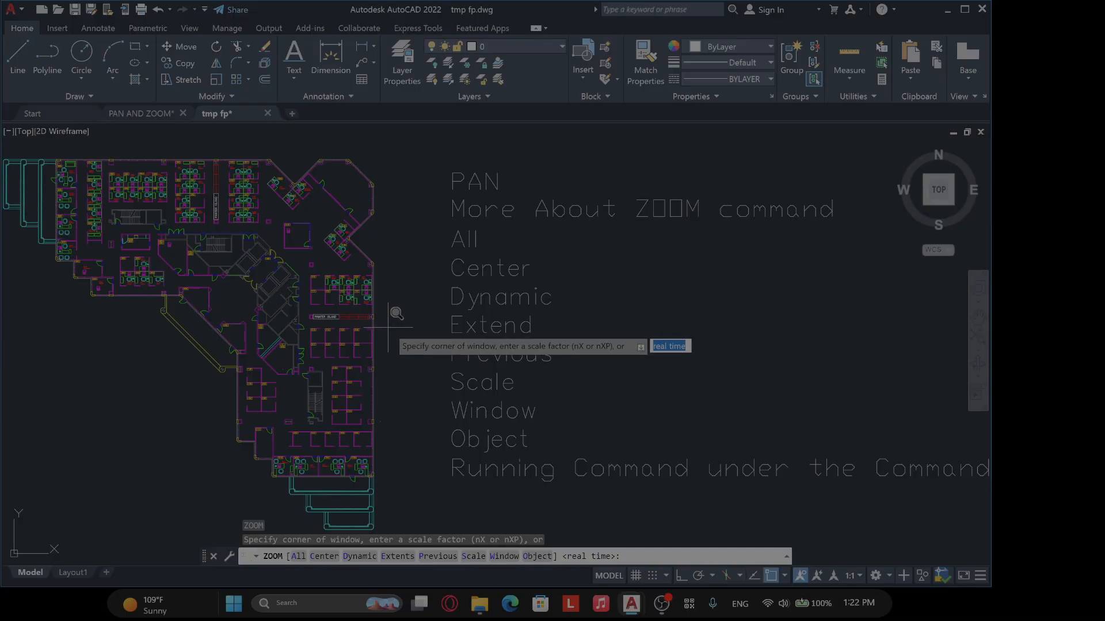
pyautogui.write('s')
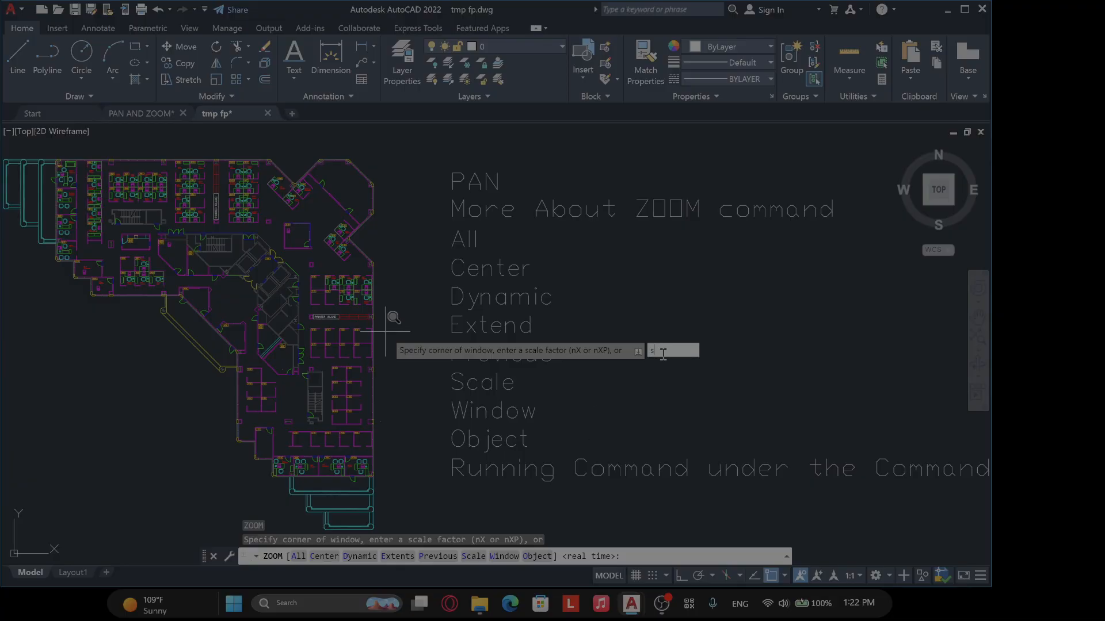
pyautogui.press('Return')
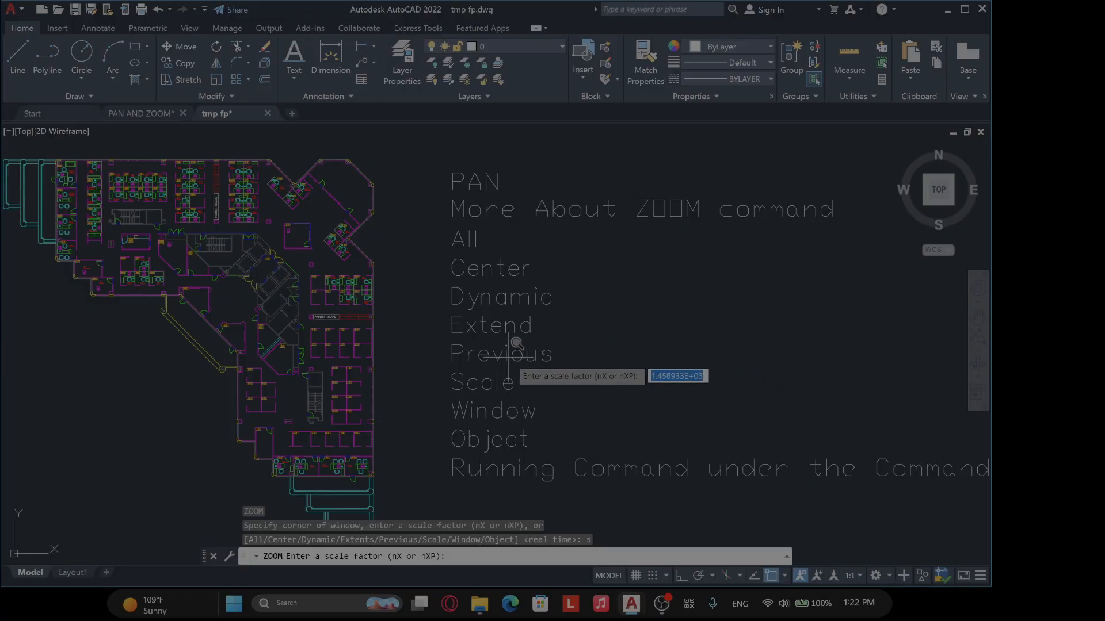
pyautogui.write('5')
pyautogui.press('Return')
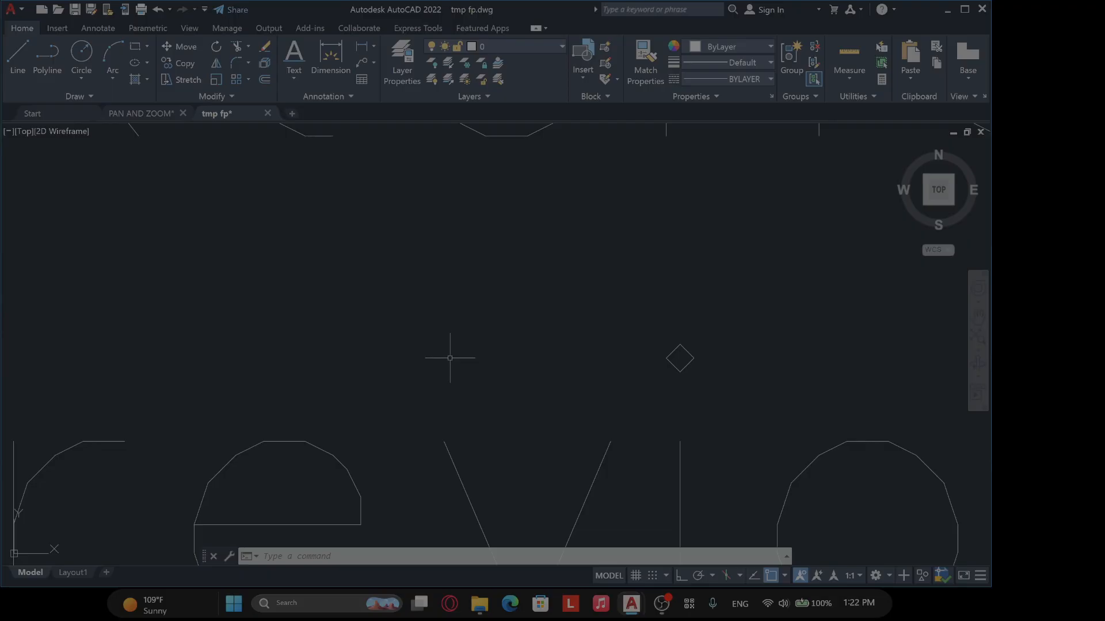
# Return from the enlarged lettering to the floor plan and text list with Zoom Previous.
pyautogui.write('P')
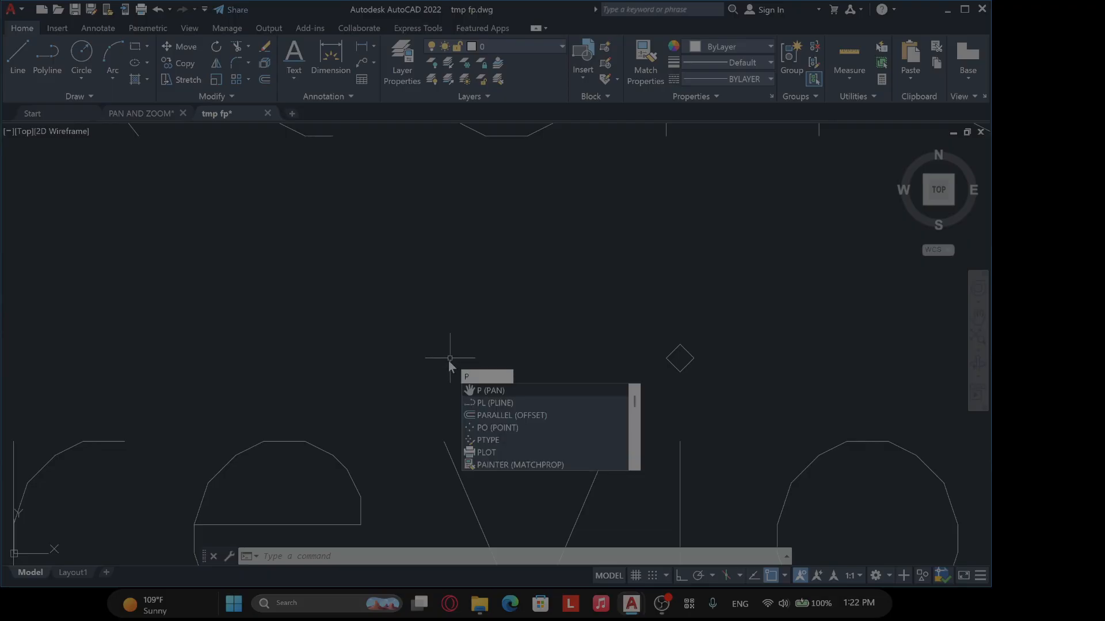
pyautogui.press('BackSpace')
pyautogui.press('Return')
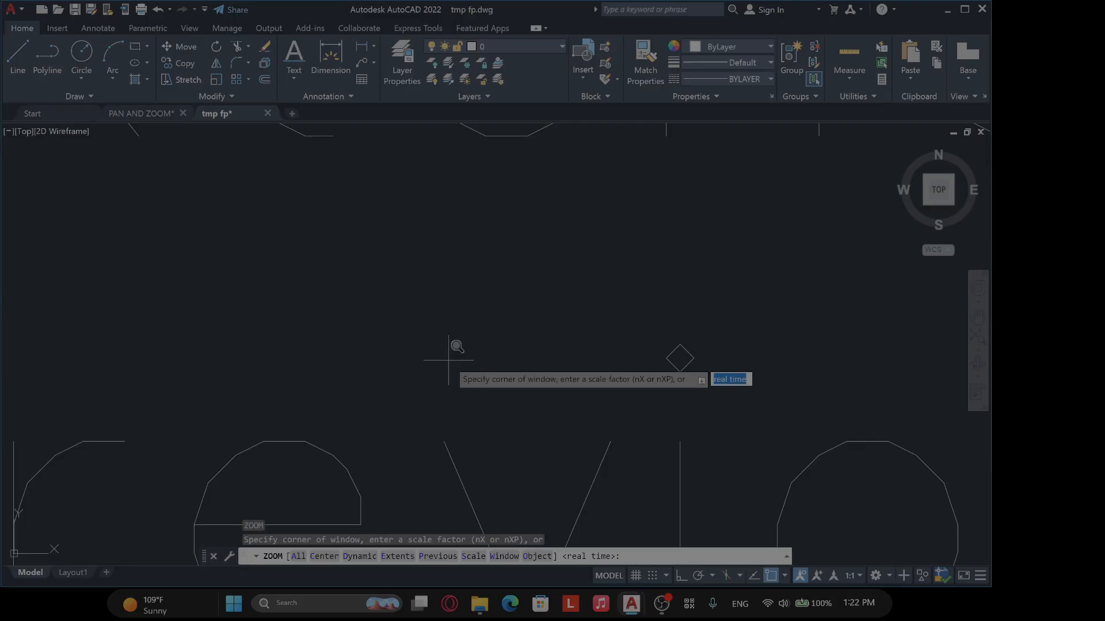
pyautogui.scroll(-5, 454, 348)
pyautogui.write('p')
pyautogui.press('Return')
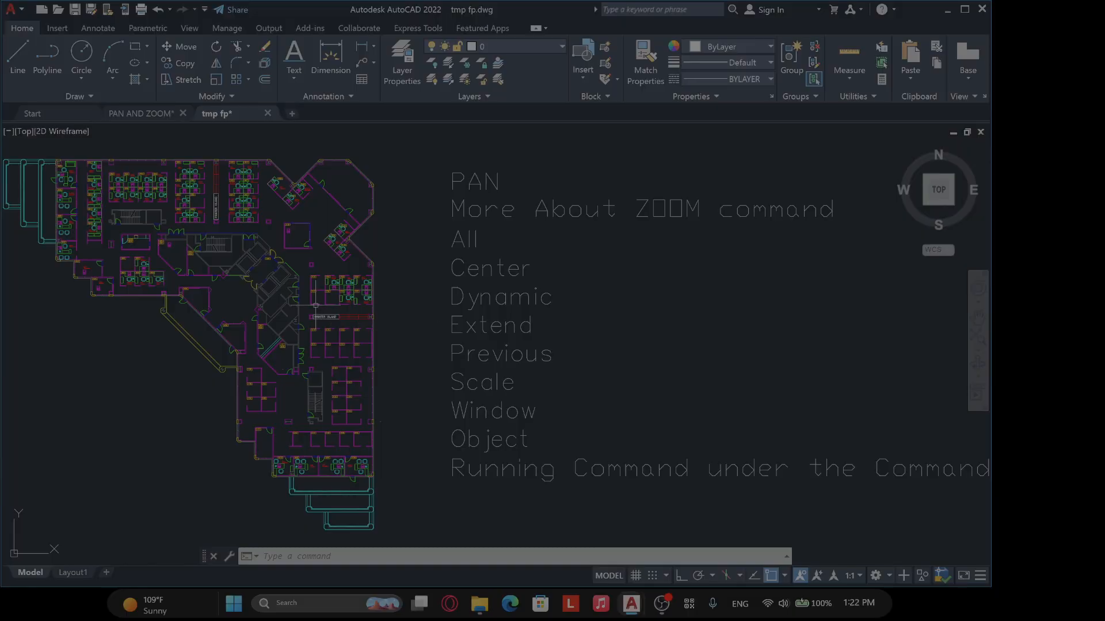
# Use Zoom Scale again on the floor plan view, this time with a scale factor of 2.
pyautogui.write('z')
pyautogui.press('Return')
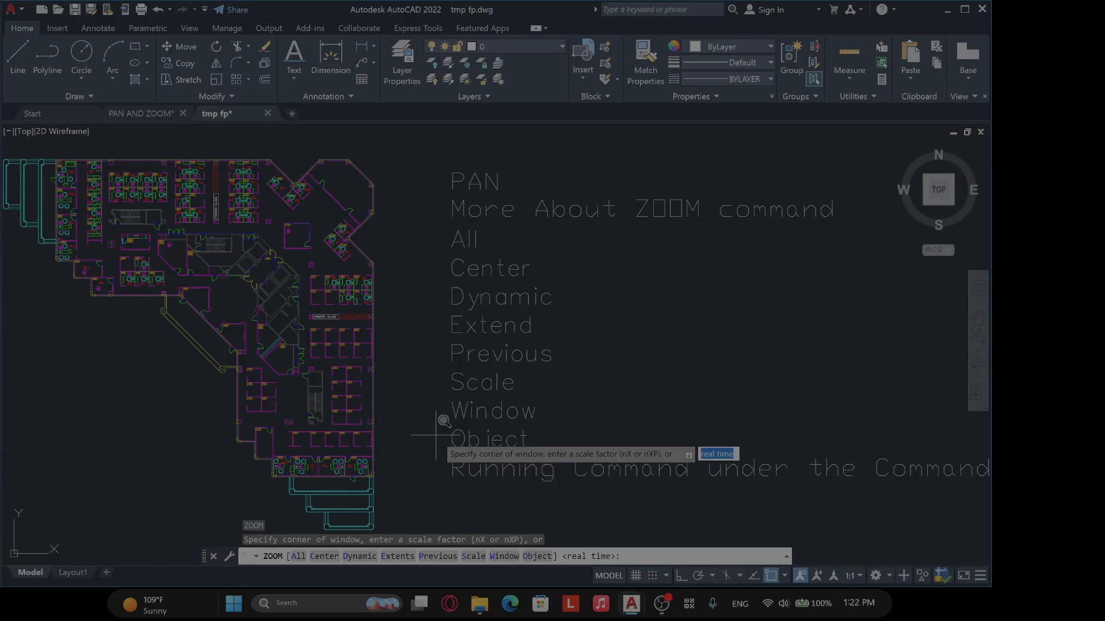
pyautogui.write('2')
pyautogui.press('Return')
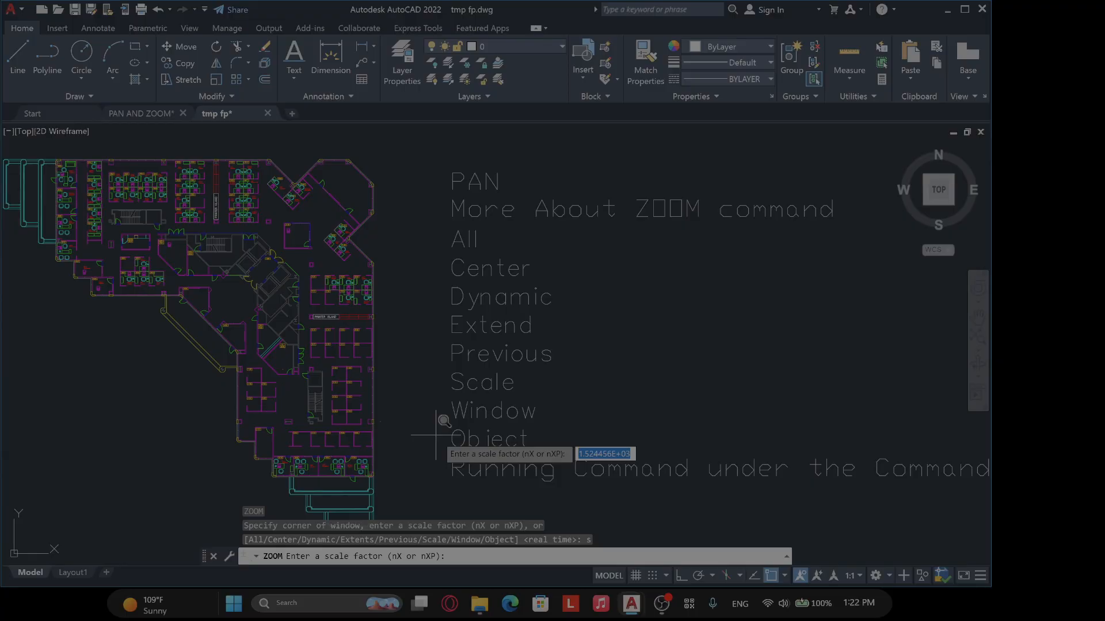
pyautogui.write('2')
pyautogui.press('Return')
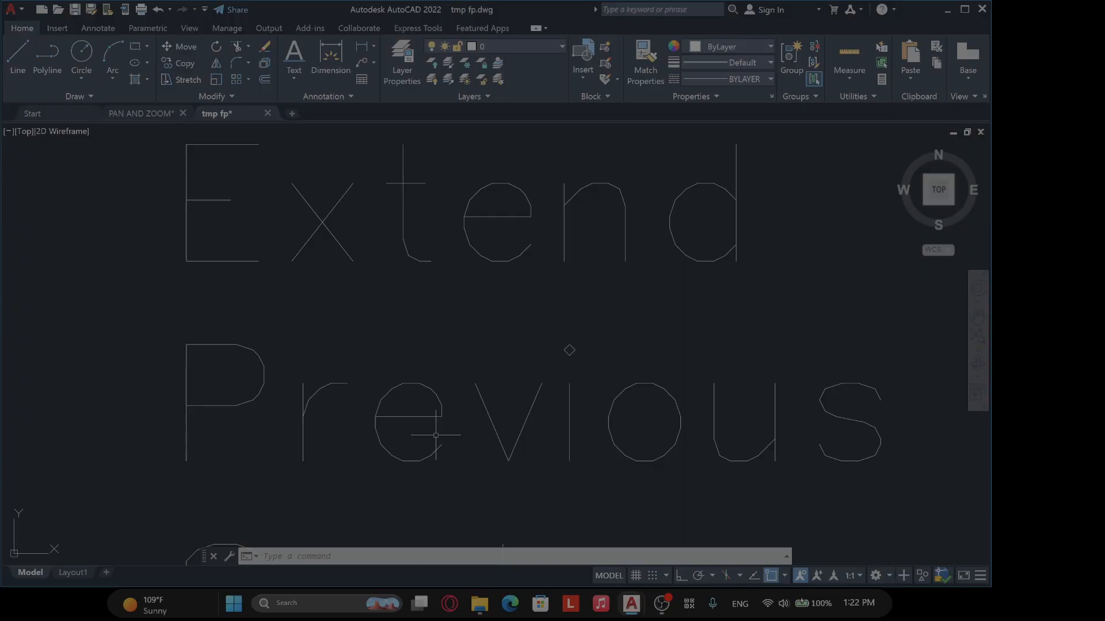
# Run ZOOM and pick two window corners directly, without choosing an option, to magnify cubicles 6104 to 6106 in the northeast wing.
pyautogui.write('Z')
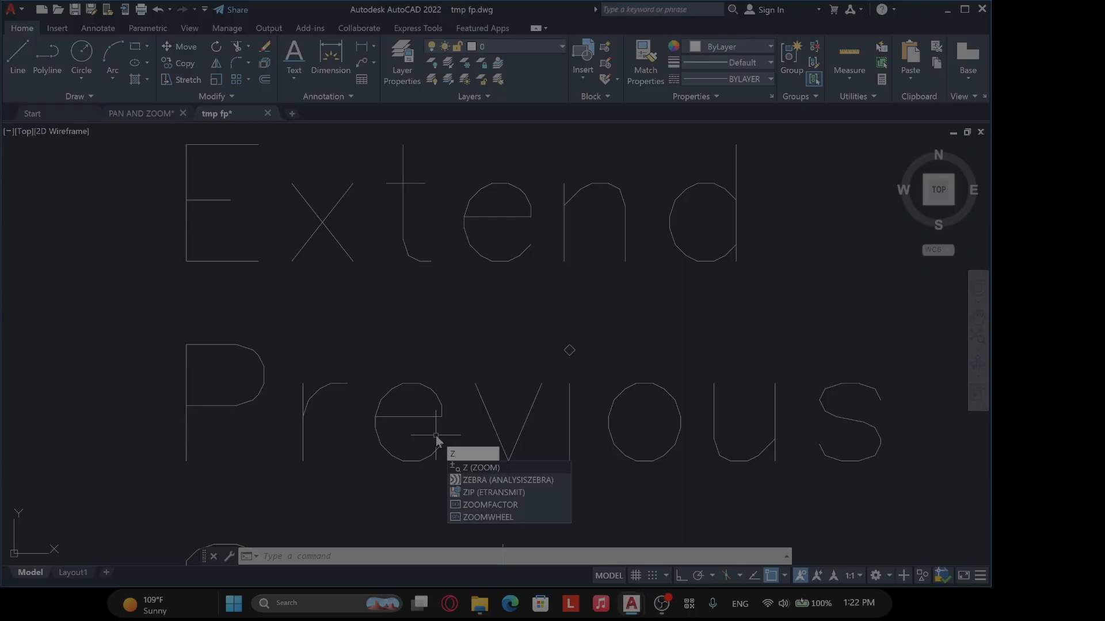
pyautogui.press('Return')
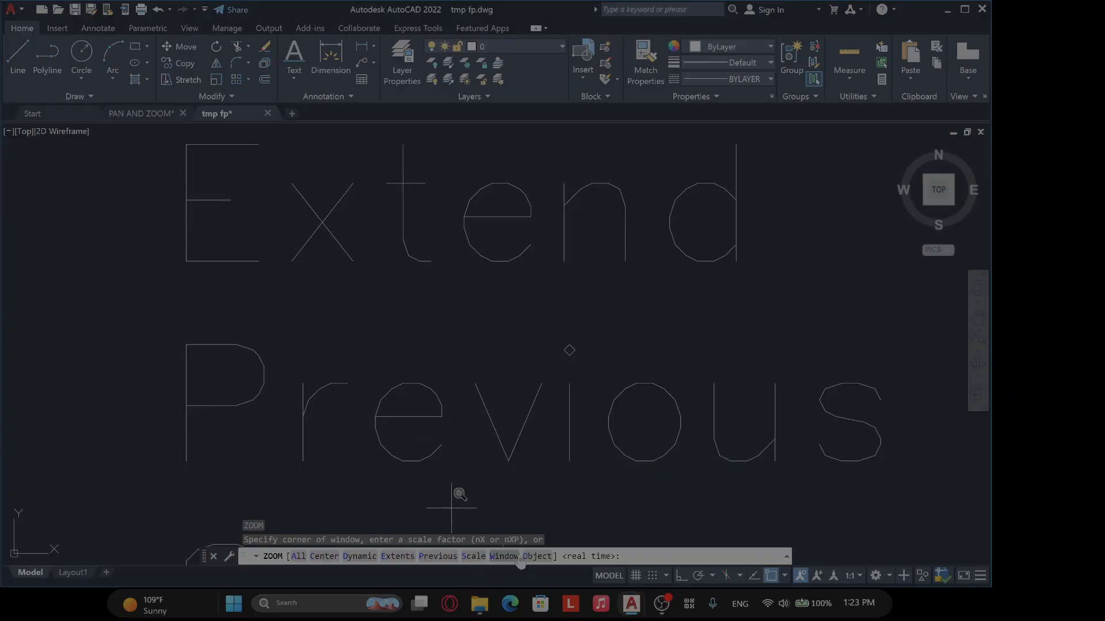
pyautogui.scroll(-8, 493, 414)
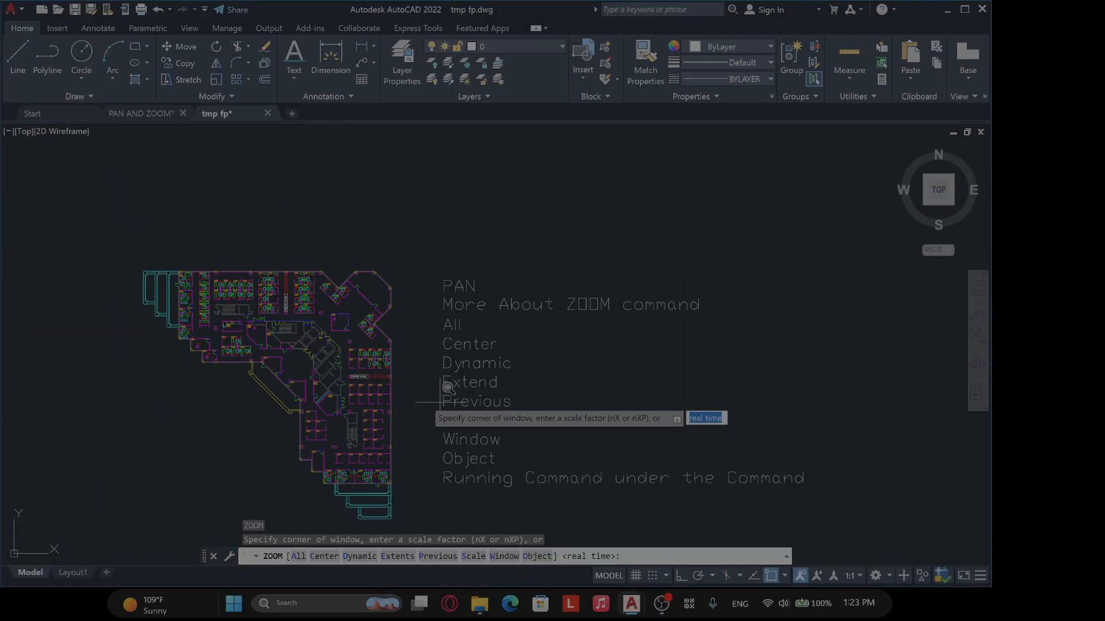
pyautogui.scroll(-3, 335, 356)
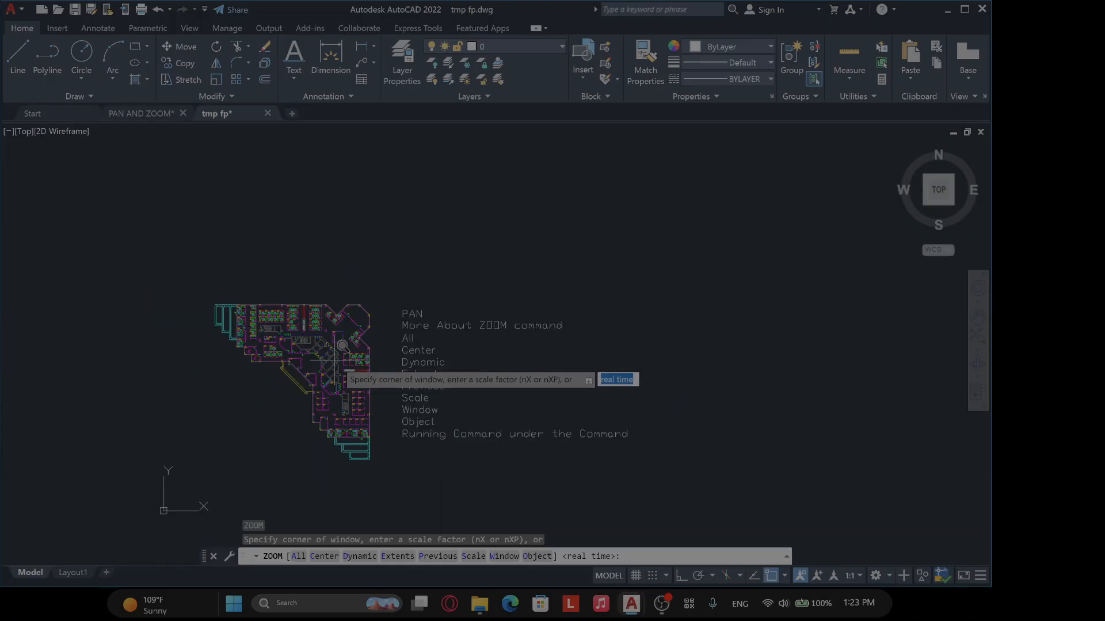
pyautogui.click(354, 324)
pyautogui.click(367, 332)
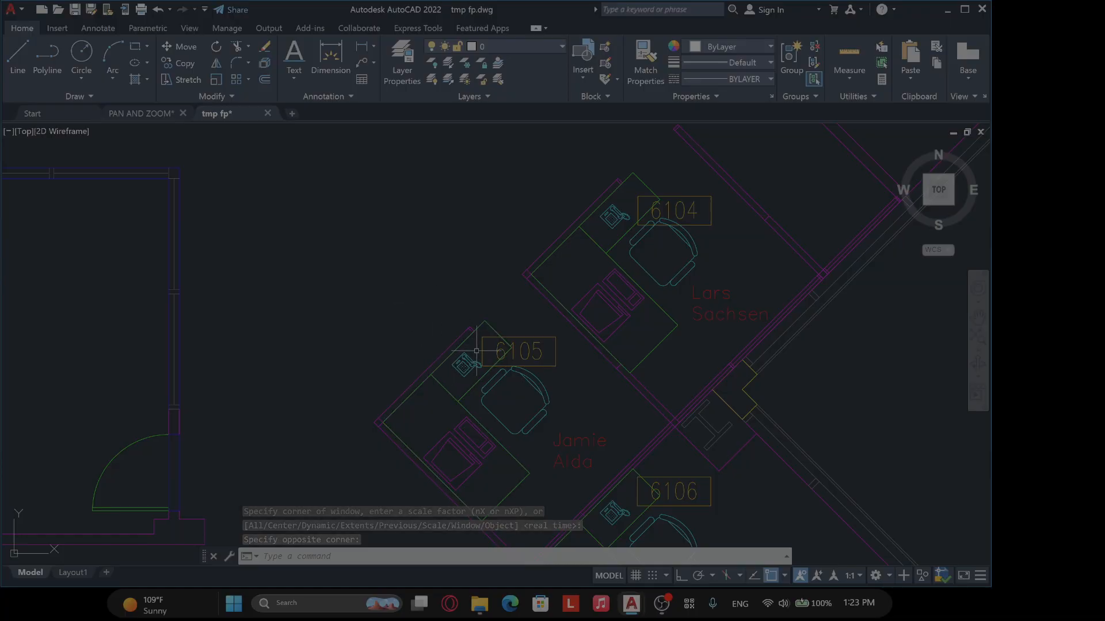
# Magnify cubicle 6090 near the plan's north edge with the Window option of ZOOM.
pyautogui.scroll(-9, 477, 351)
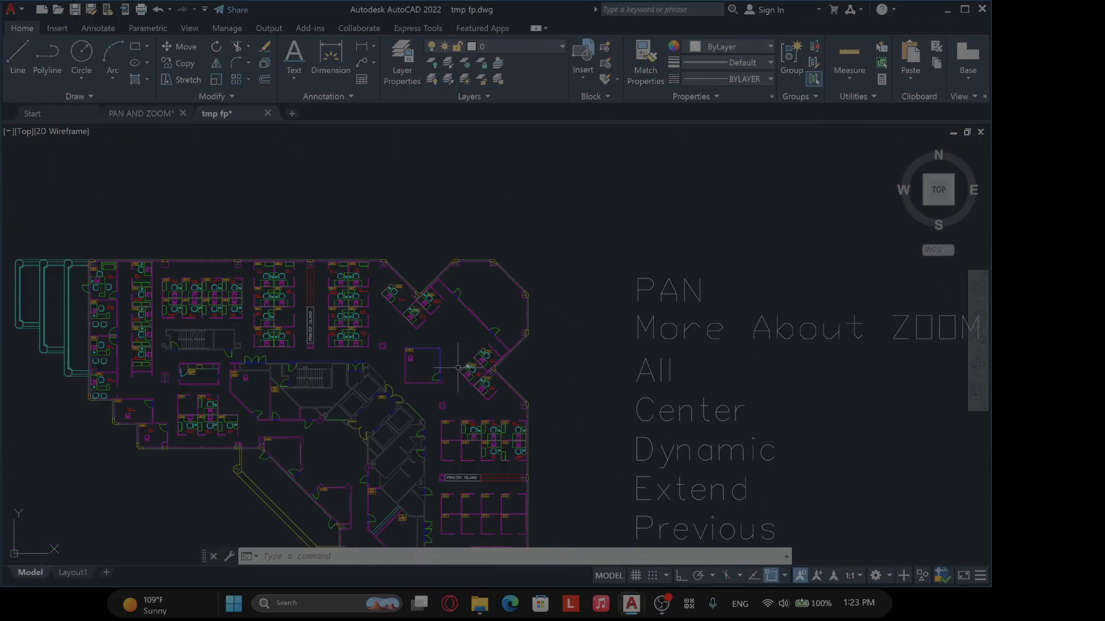
pyautogui.write('z')
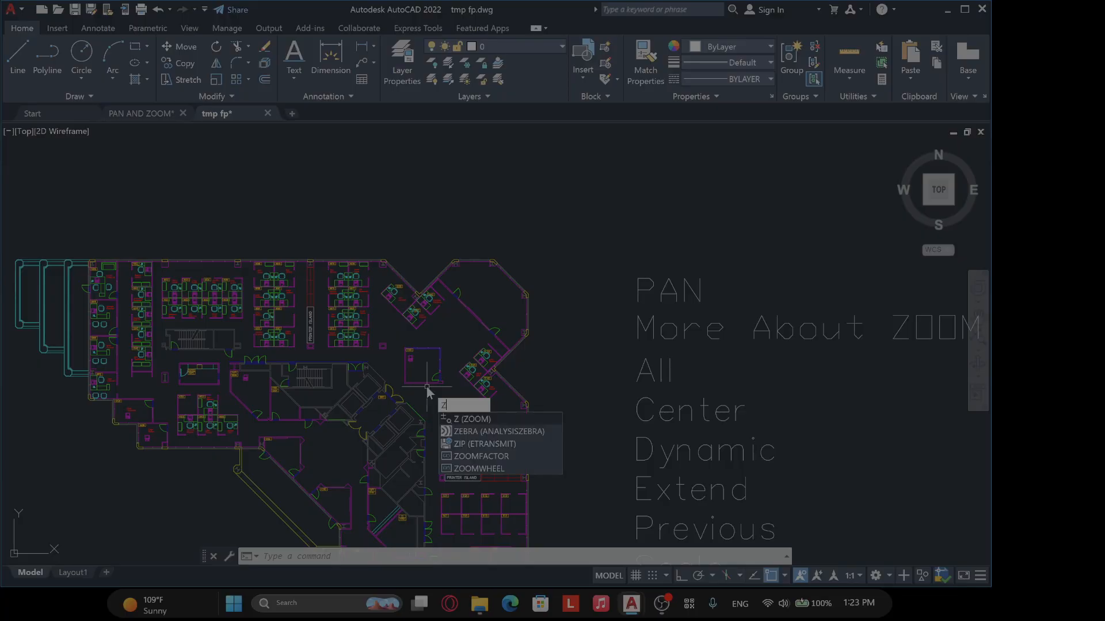
pyautogui.press('Return')
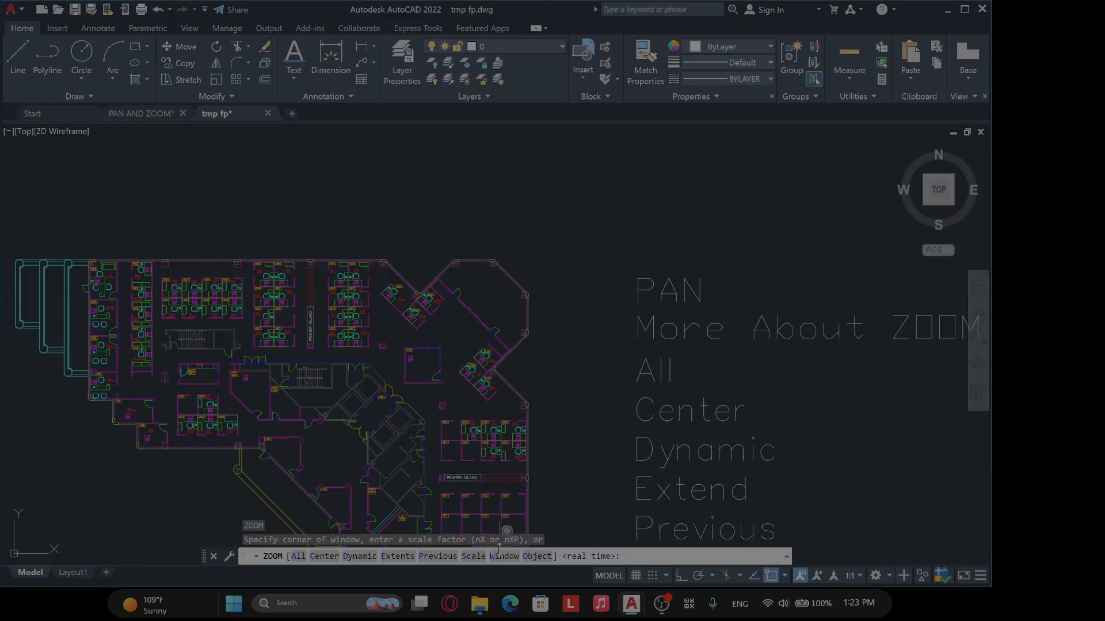
pyautogui.write('w')
pyautogui.press('Return')
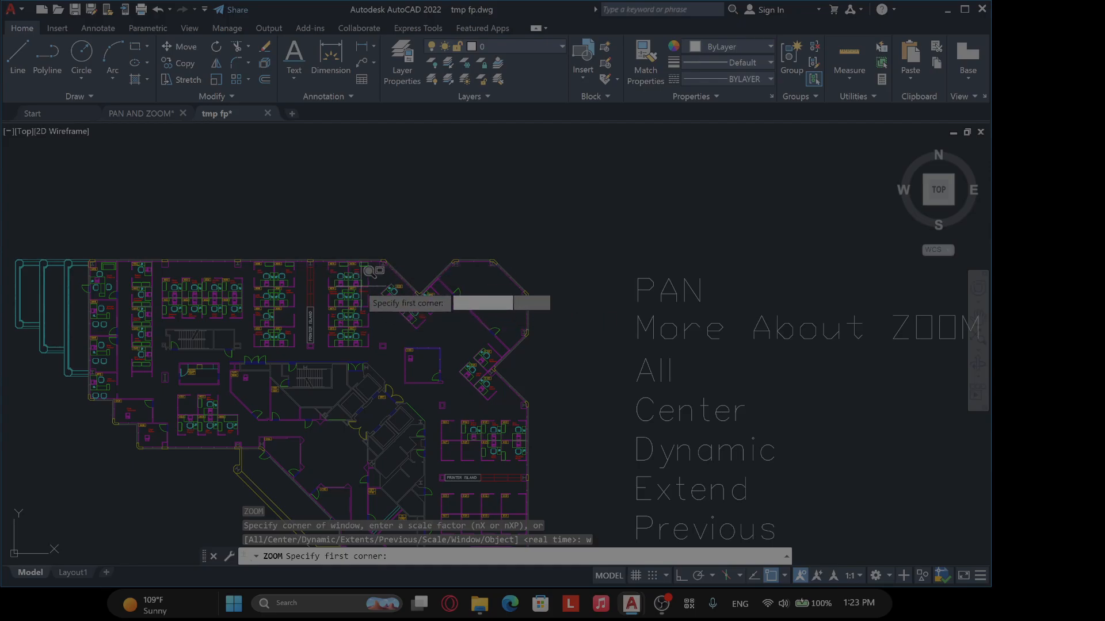
pyautogui.click(320, 264)
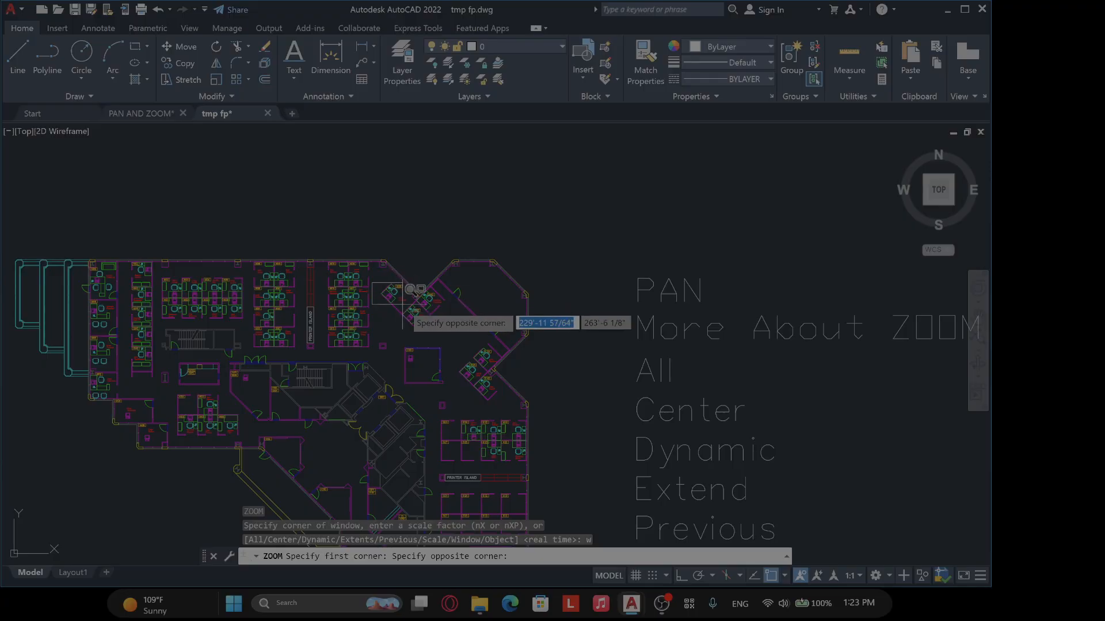
pyautogui.click(407, 305)
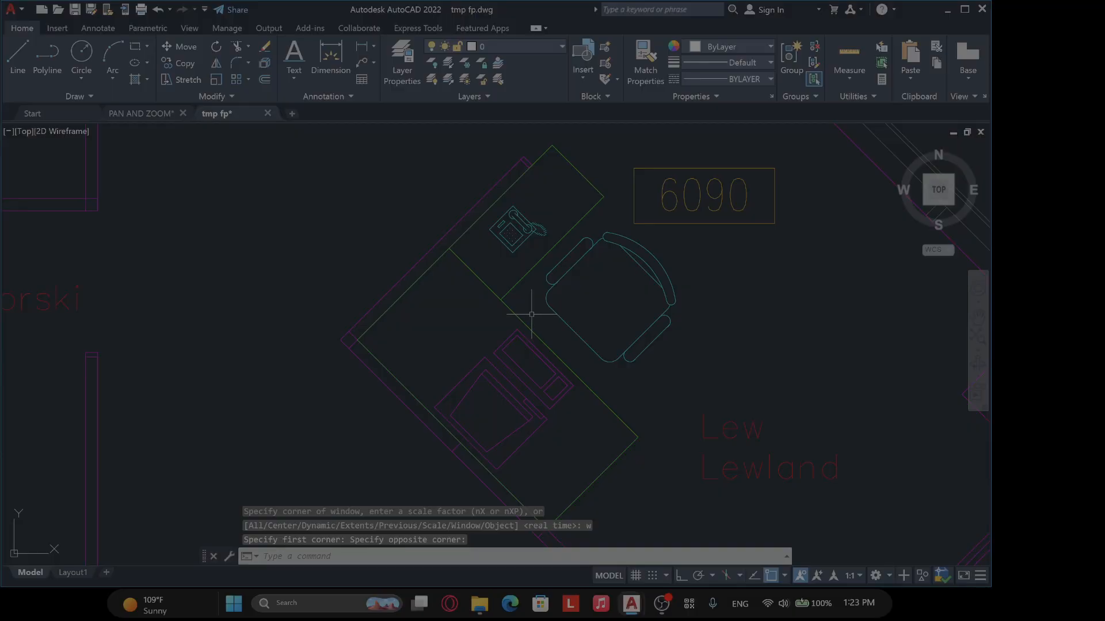
# Repeat ZOOM with the Previous option to go back from the cubicle 6090 close-up to the wider plan view.
pyautogui.rightClick(585, 294)
pyautogui.click(618, 315)
pyautogui.write('p')
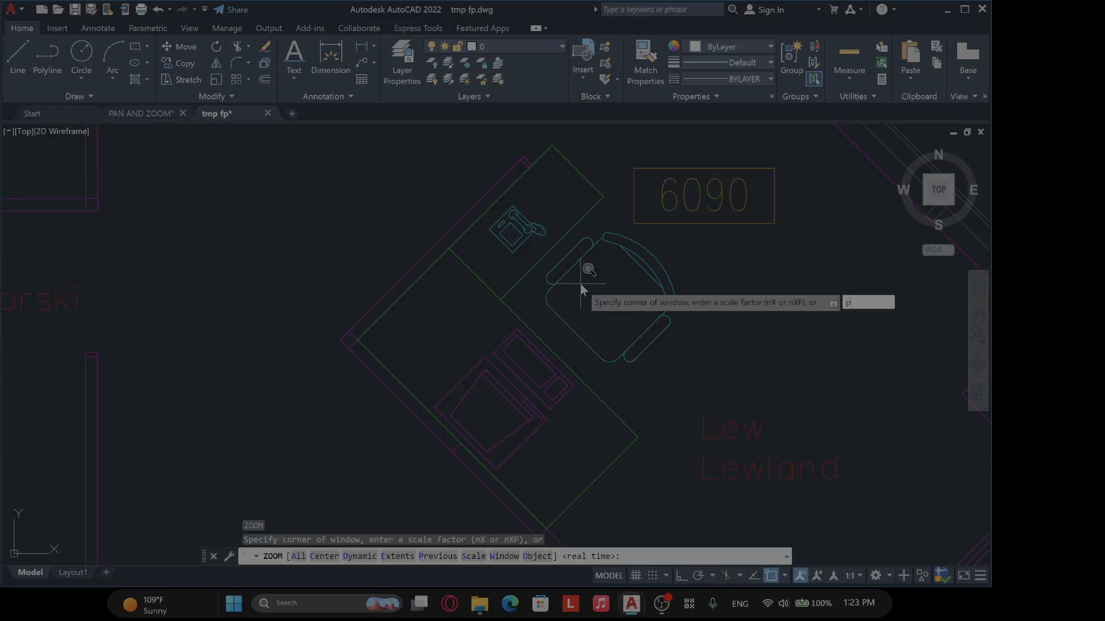
pyautogui.press('Return')
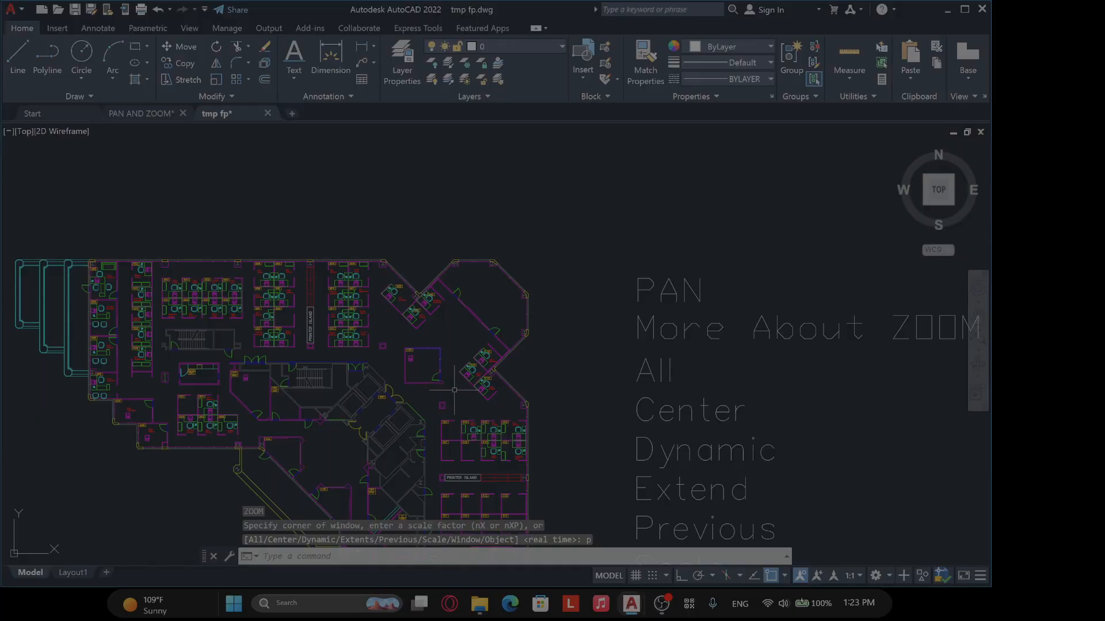
# Display the drawing with the All option of ZOOM.
pyautogui.write('z')
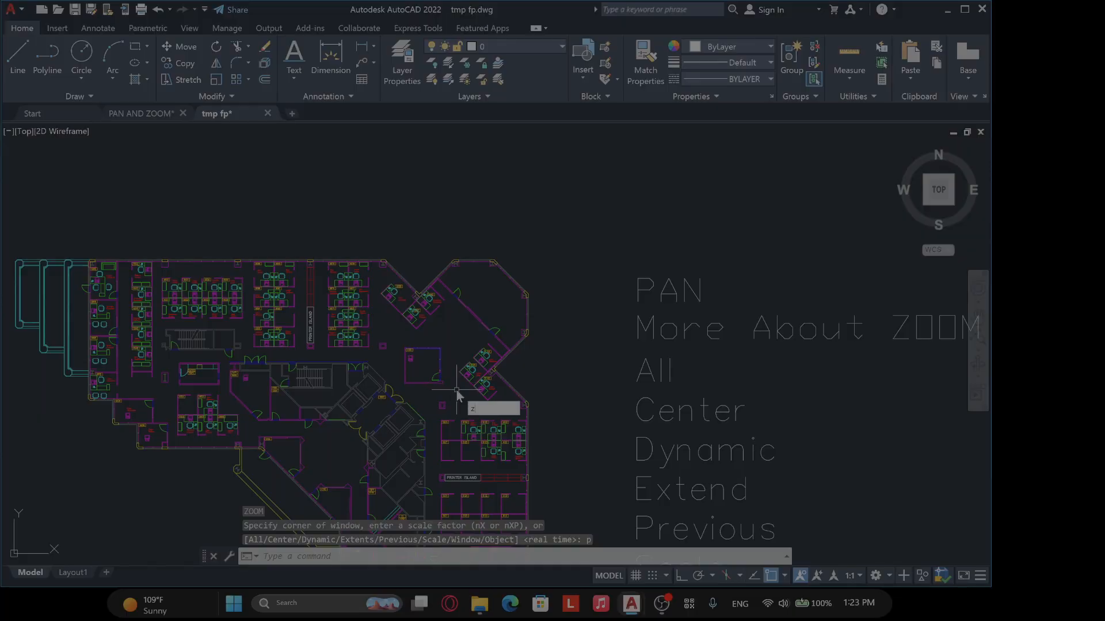
pyautogui.press('Return')
pyautogui.write('p')
pyautogui.press('Return')
pyautogui.write('a')
pyautogui.press('Return')
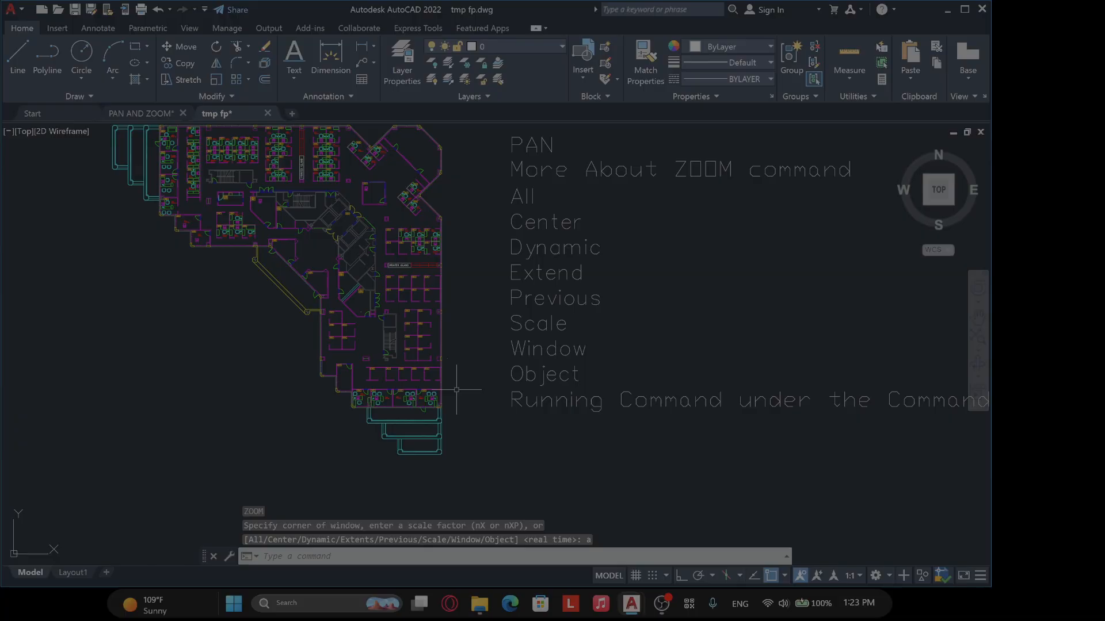
# Fill the view with the desk computer in cubicle 6124 using the Object option of ZOOM.
pyautogui.write('z')
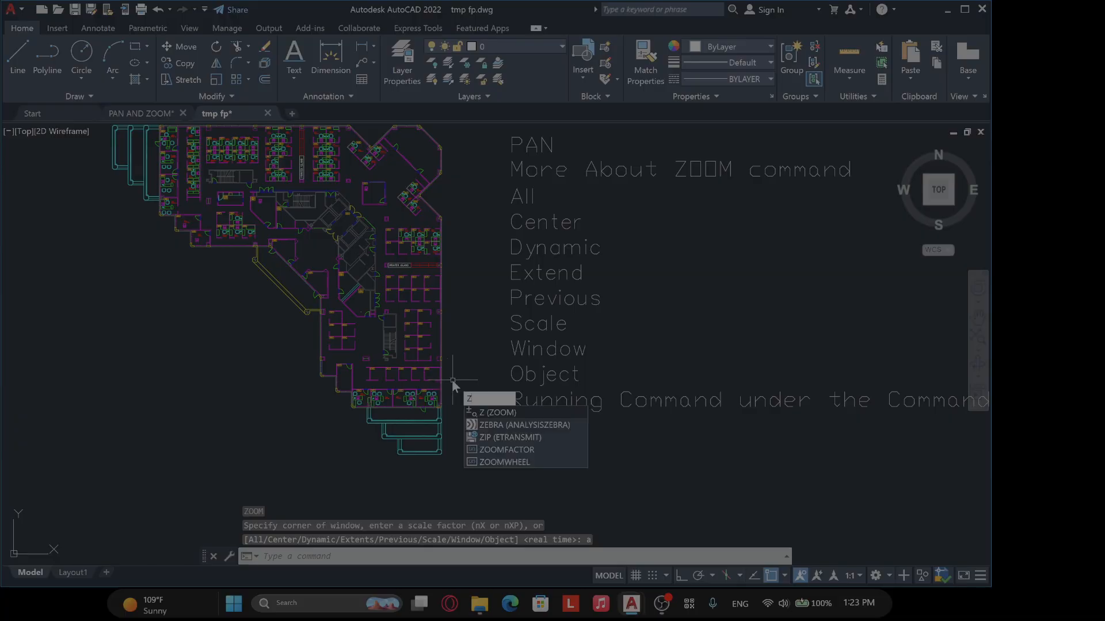
pyautogui.press('Return')
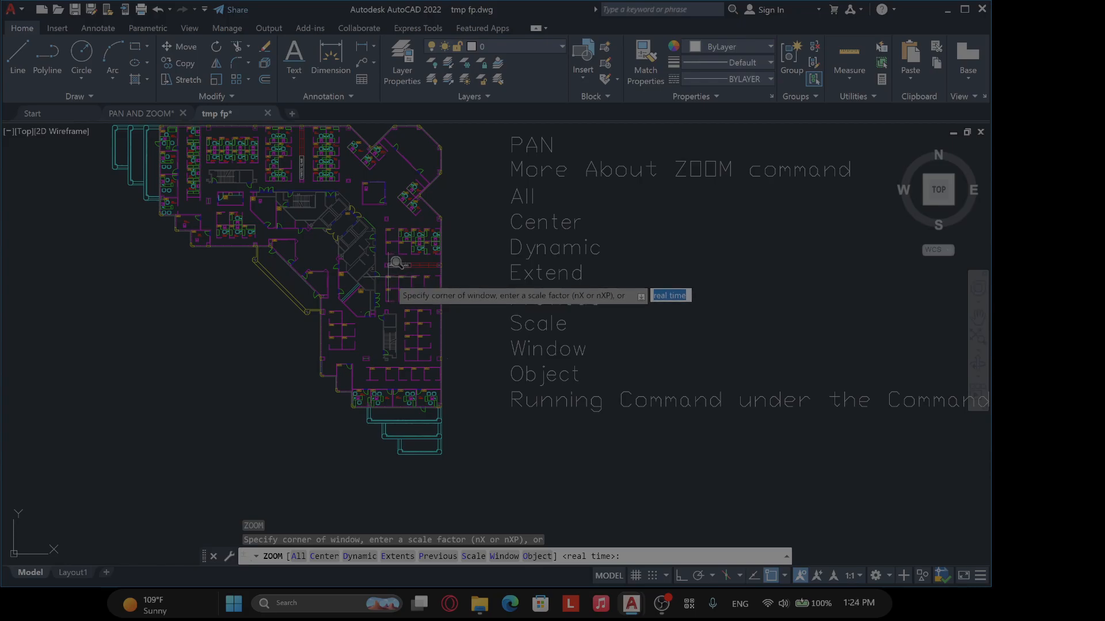
pyautogui.scroll(2, 393, 265)
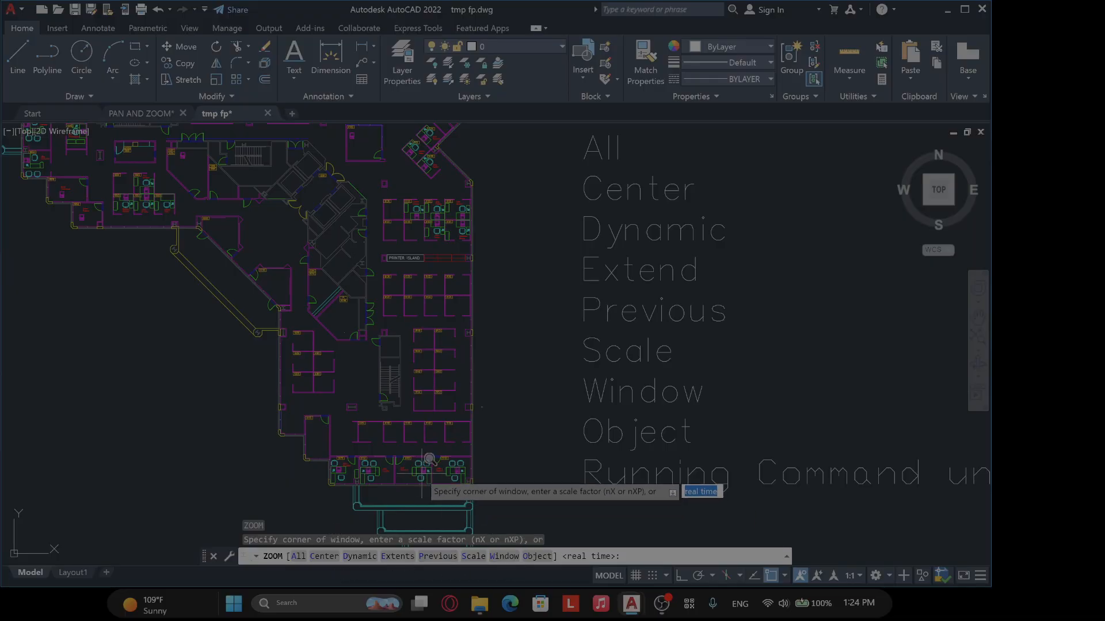
pyautogui.write('o')
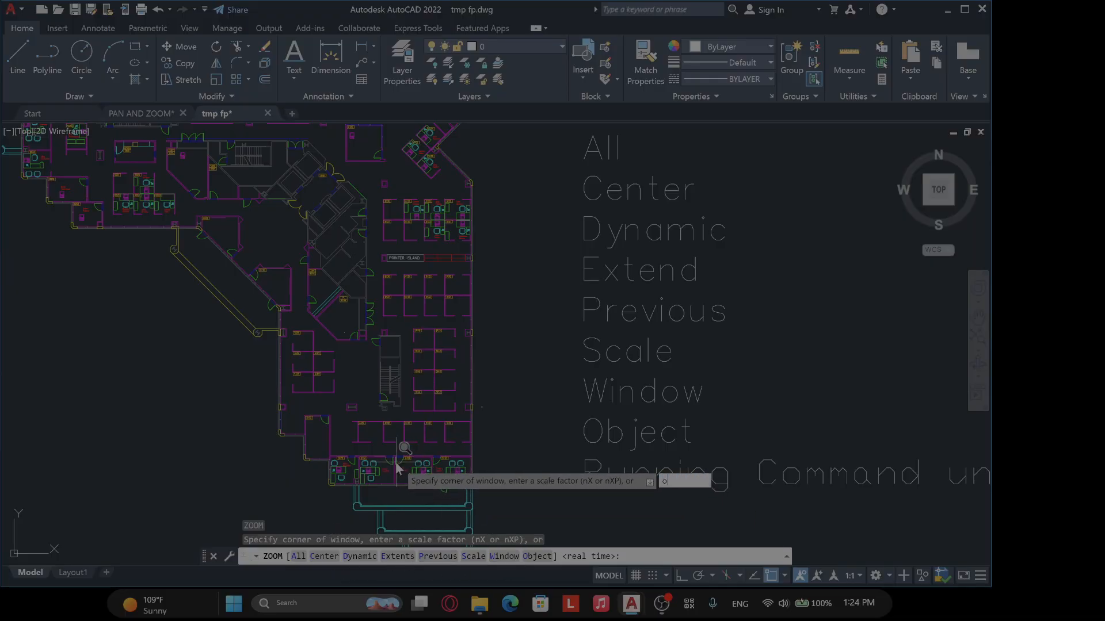
pyautogui.press('Return')
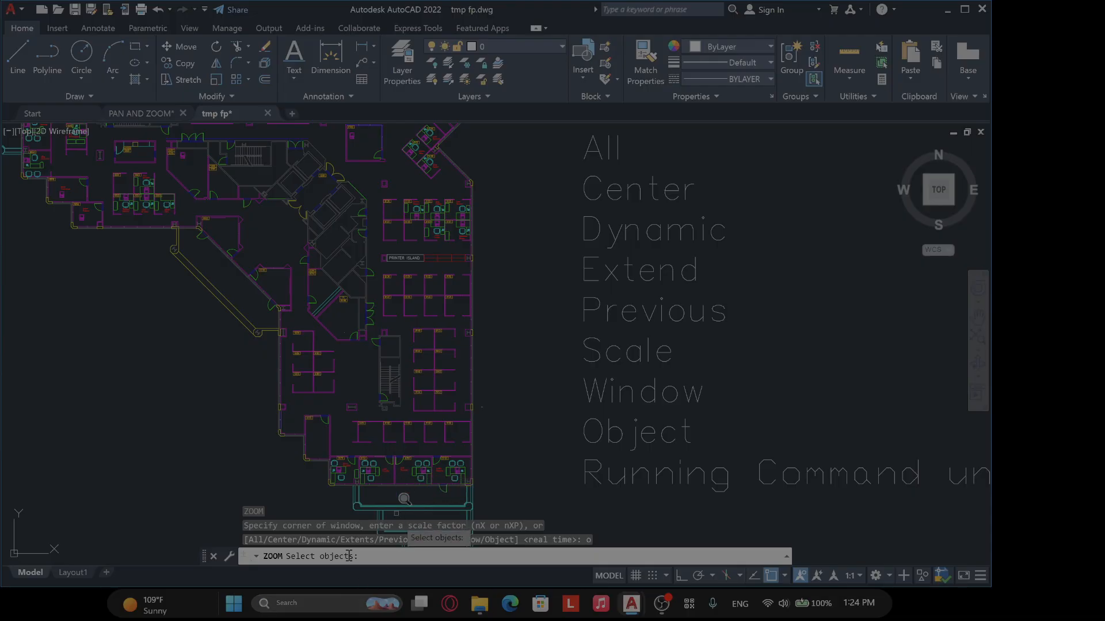
pyautogui.click(424, 202)
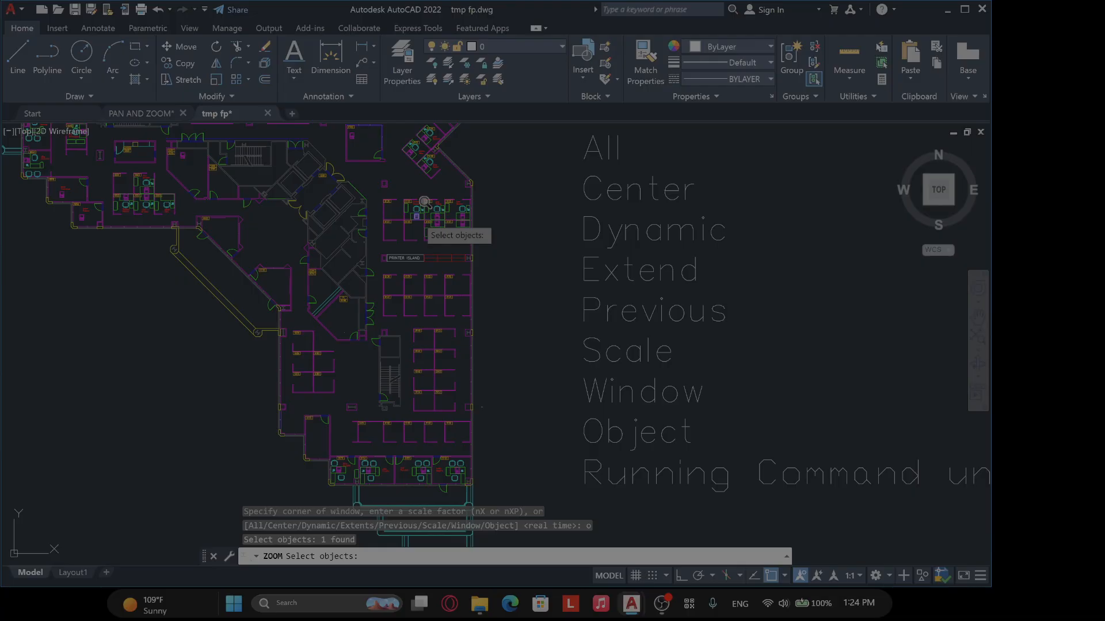
pyautogui.click(425, 200)
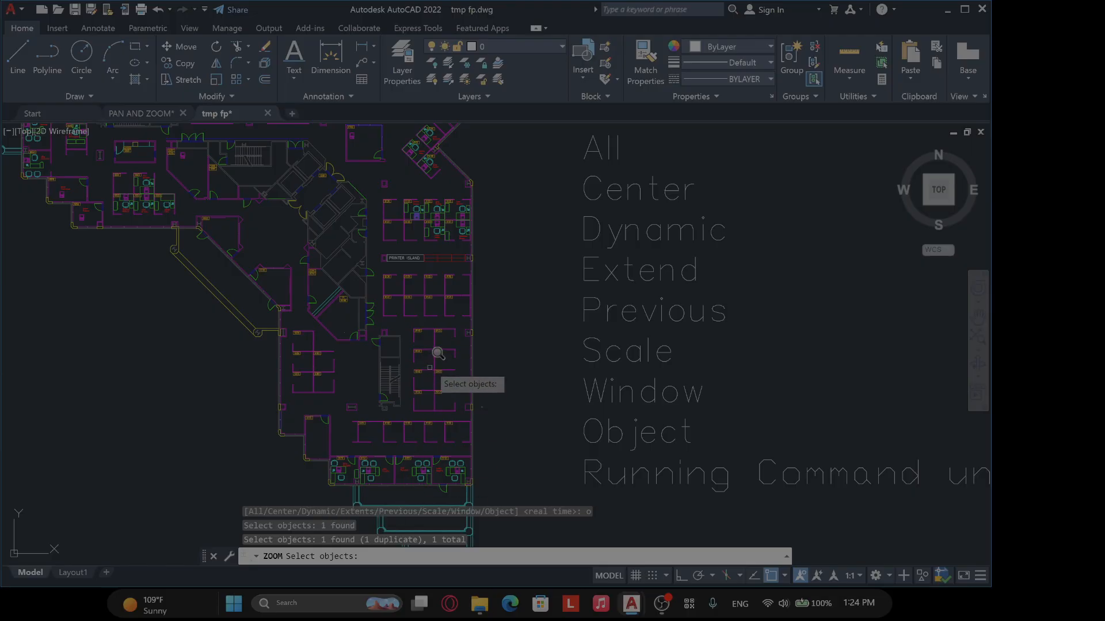
pyautogui.press('Return')
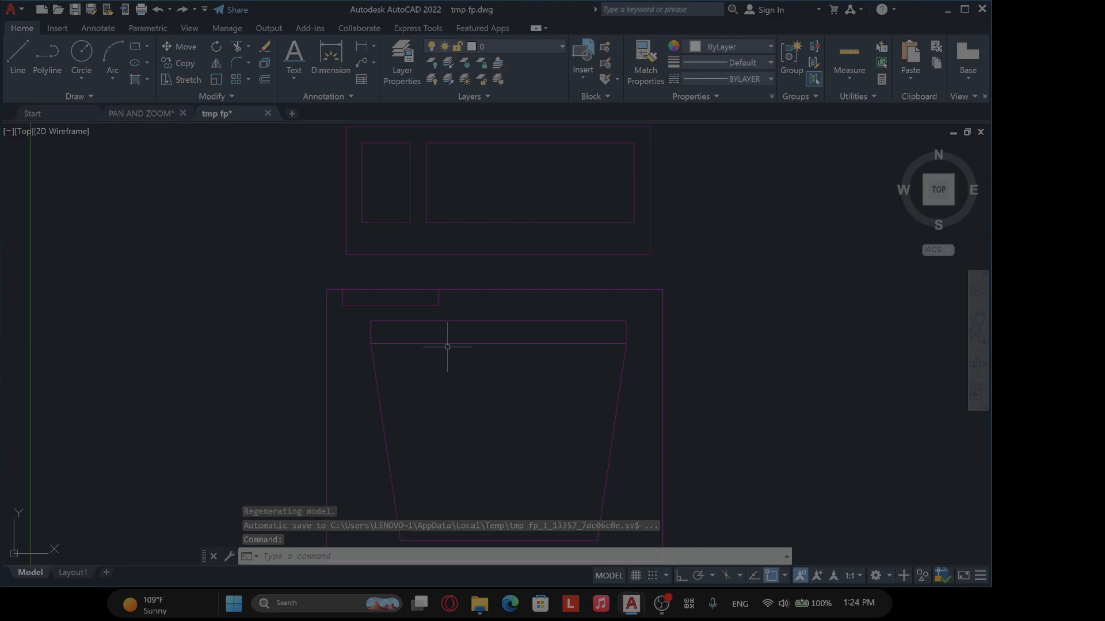
# Zoom back out from the cubicle 6124 computer to the overall floor plan and start ZOOM once more.
pyautogui.scroll(-5, 448, 347)
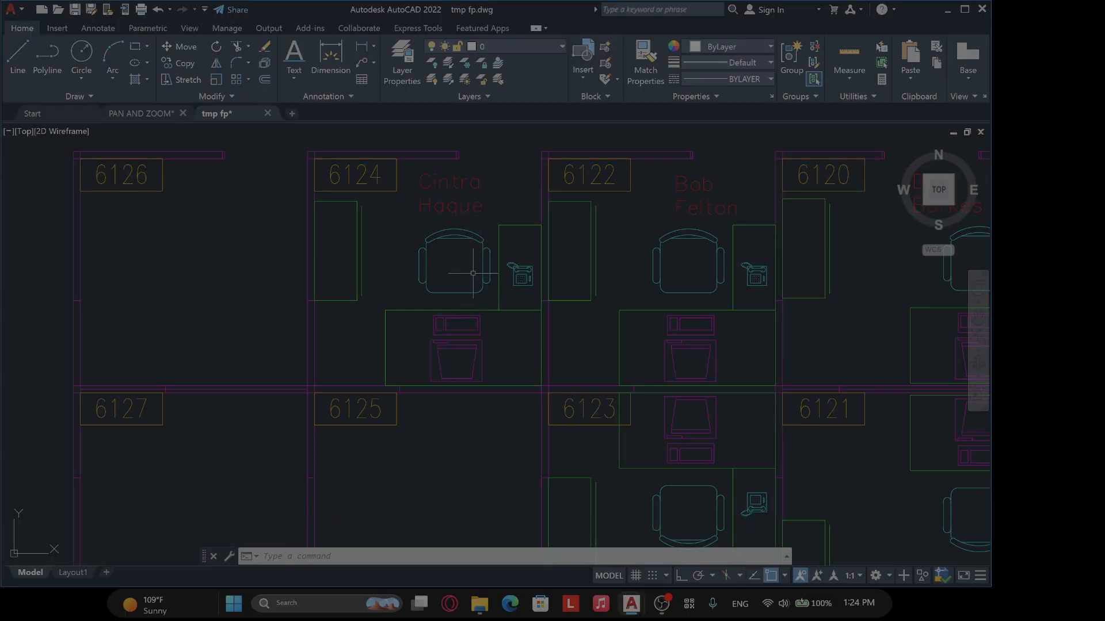
pyautogui.scroll(-2, 483, 259)
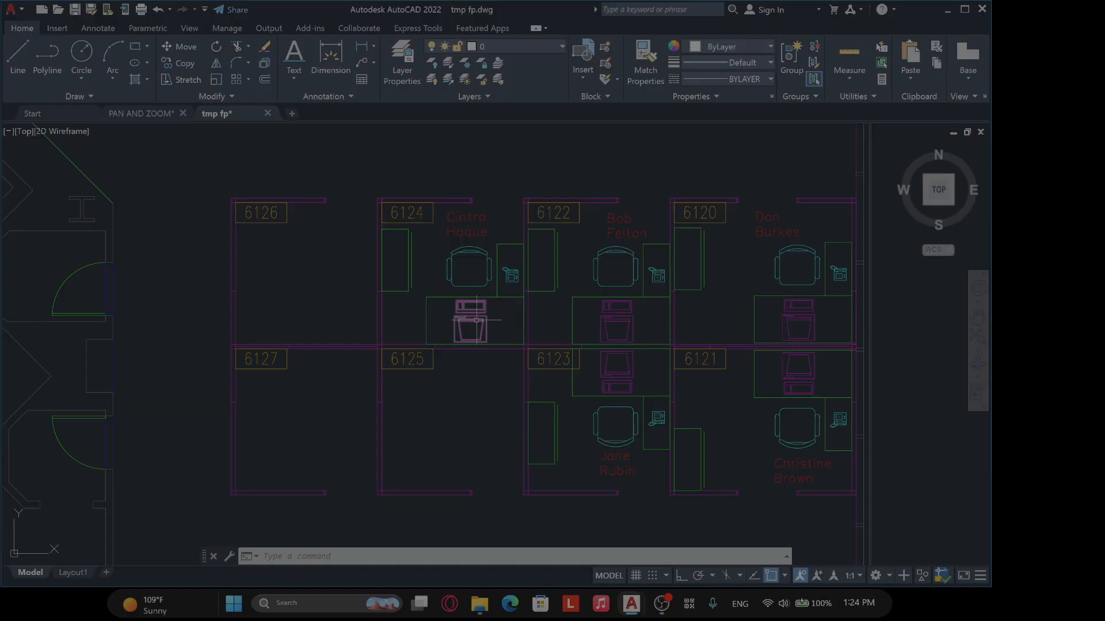
pyautogui.scroll(-5, 477, 320)
pyautogui.scroll(-2, 477, 320)
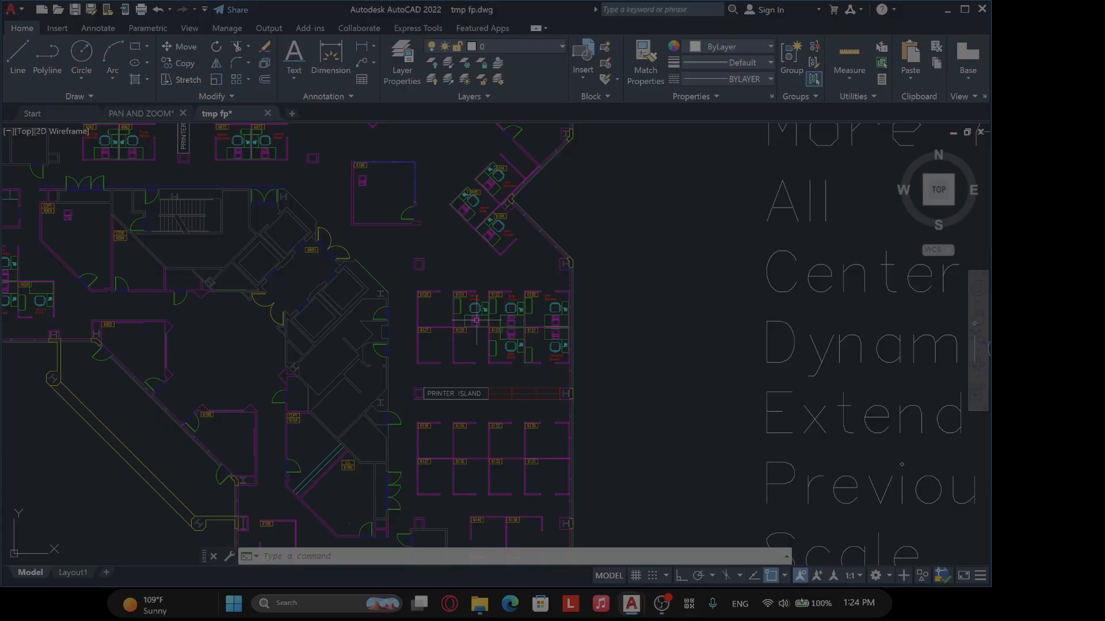
pyautogui.write('z')
pyautogui.press('Return')
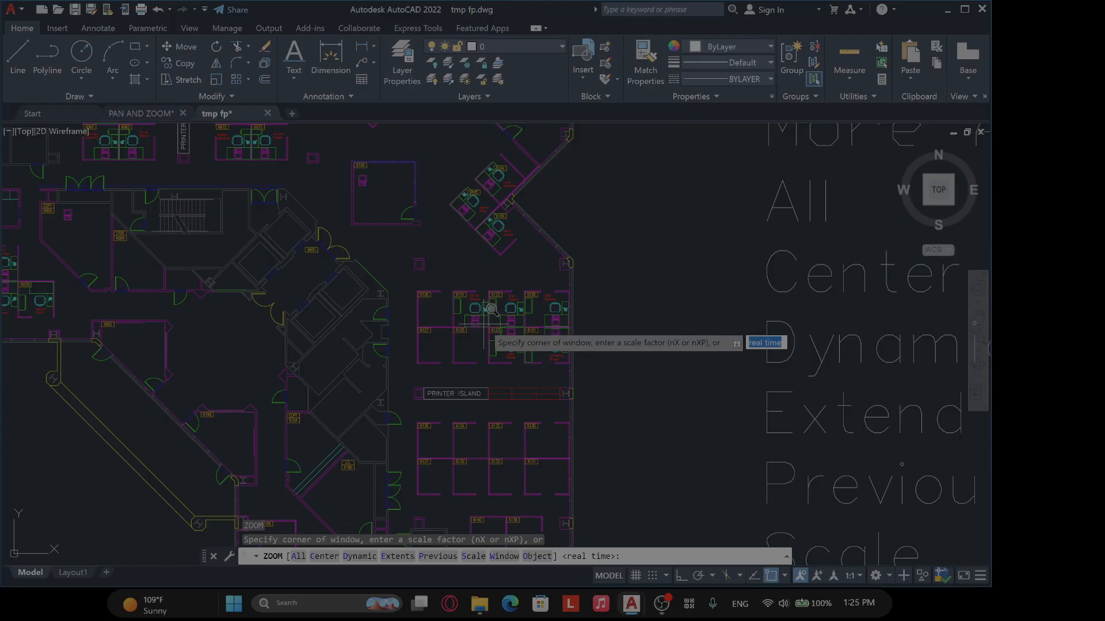
pyautogui.scroll(-4, 483, 324)
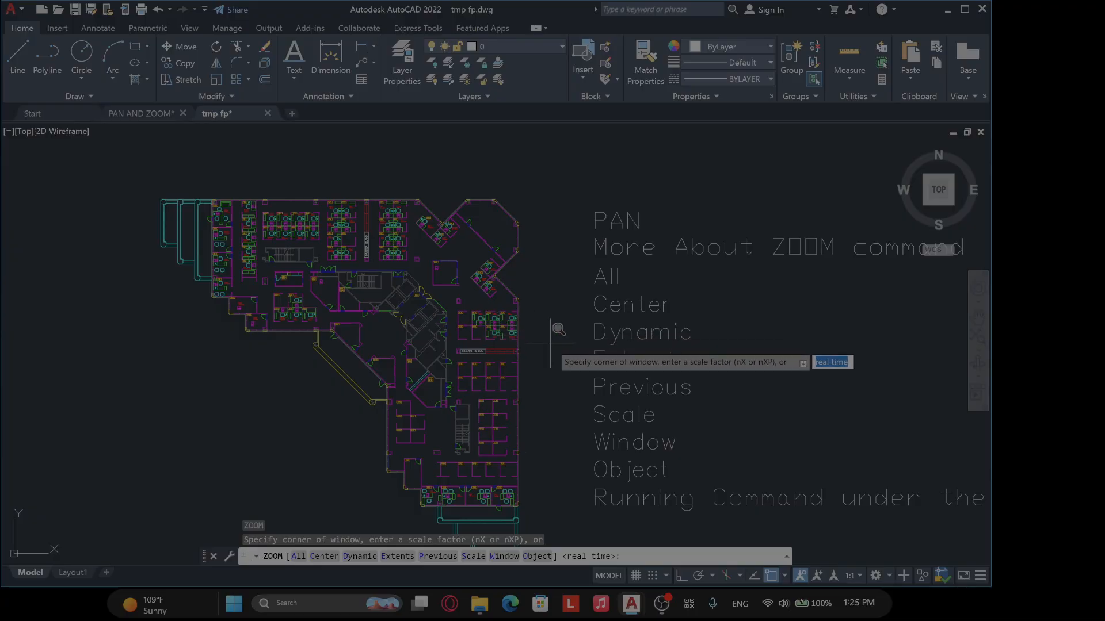